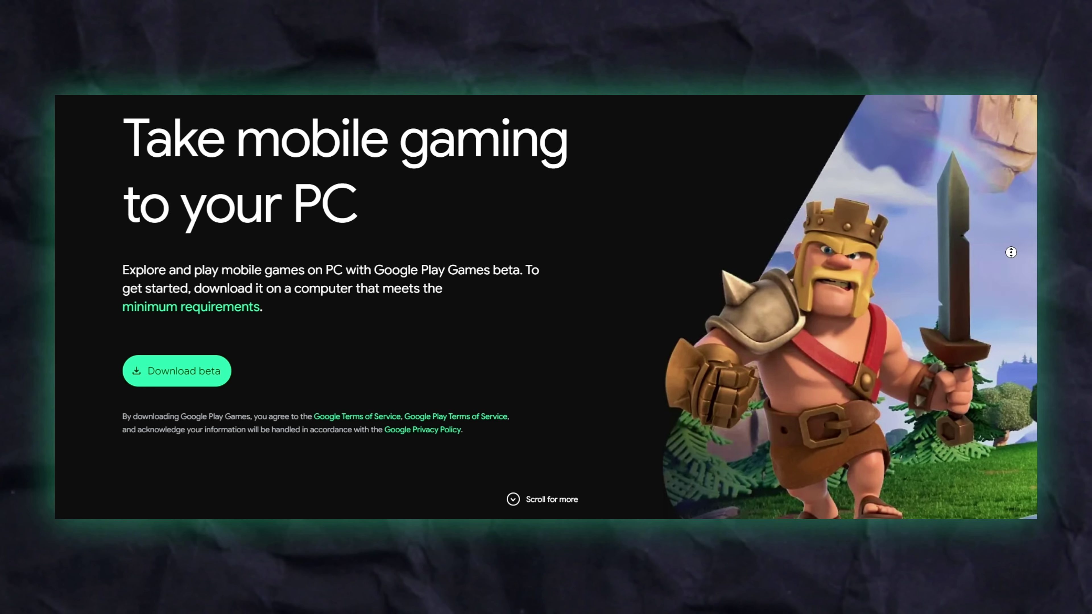
Scroll down the page and launch the Asphalt game.
{"action": "scroll", "coordinate": [1002, 315], "scroll_direction": "down", "scroll_amount": 6}
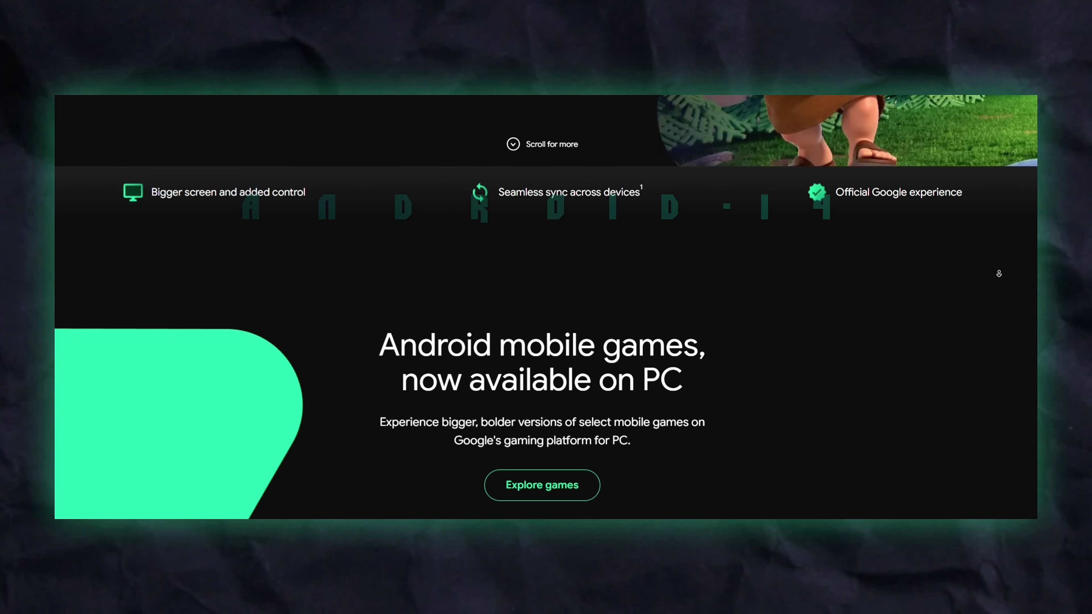
{"action": "scroll", "coordinate": [999, 273], "scroll_direction": "down", "scroll_amount": 3}
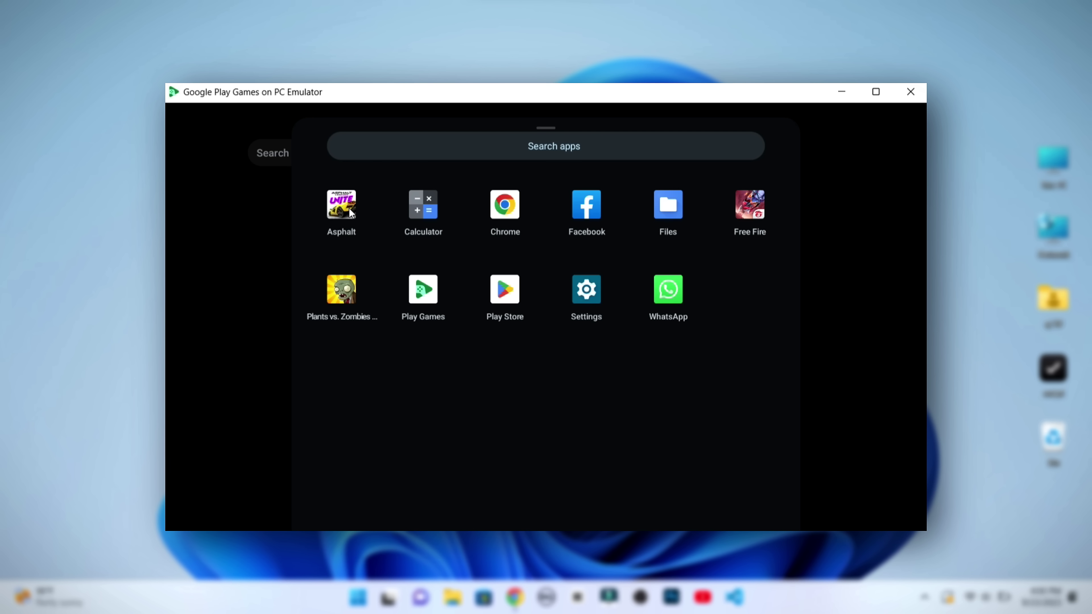
{"action": "left_click", "coordinate": [349, 209]}
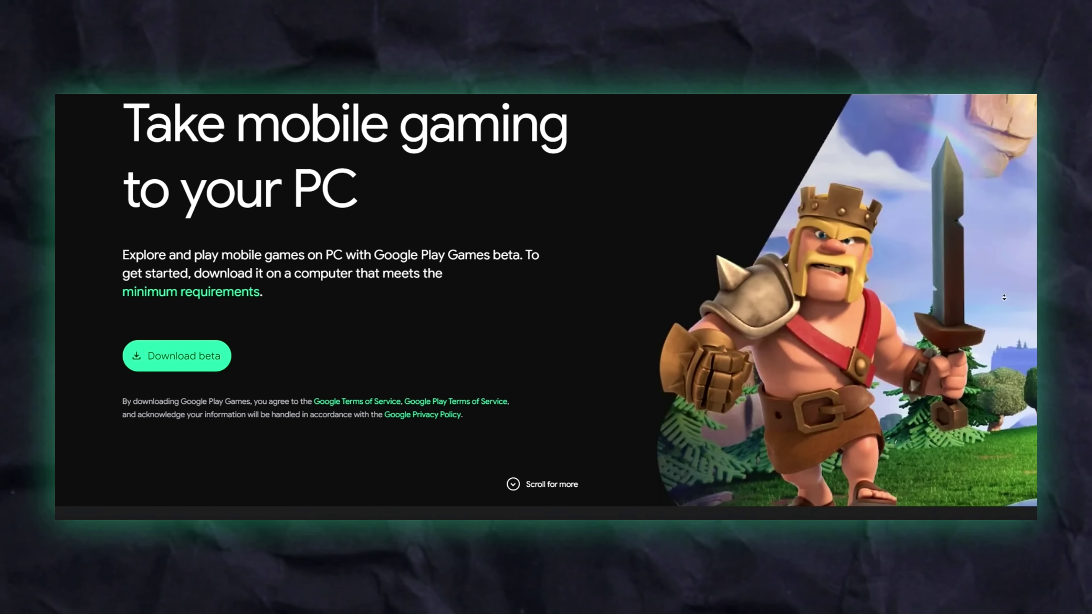
Bring up the Play Store games section, then search Google for 'google play games emulator'.
{"action": "middle_click", "coordinate": [994, 265]}
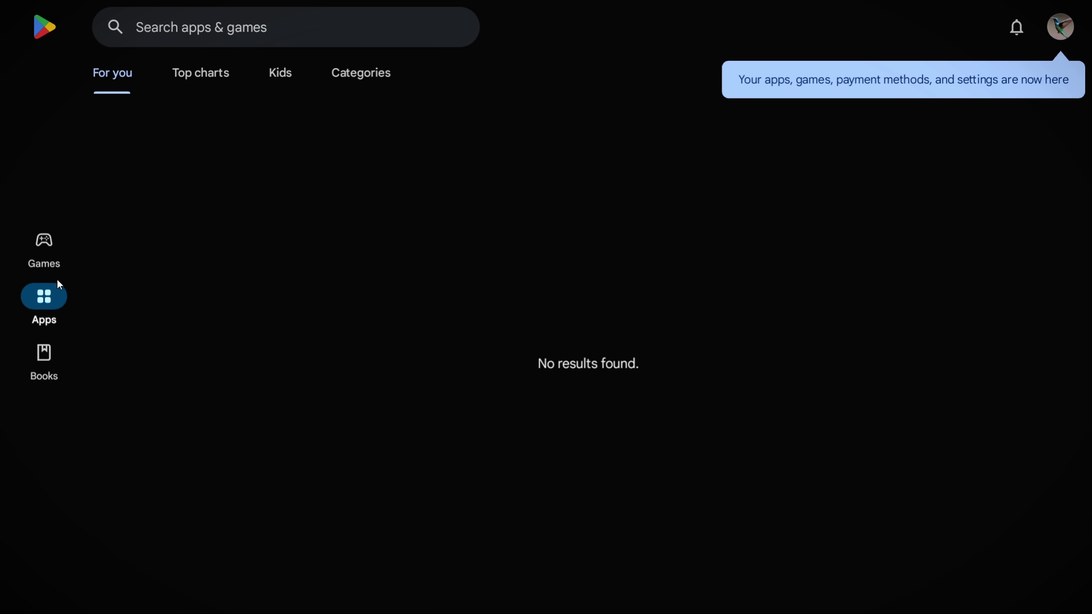
{"action": "left_click", "coordinate": [41, 254]}
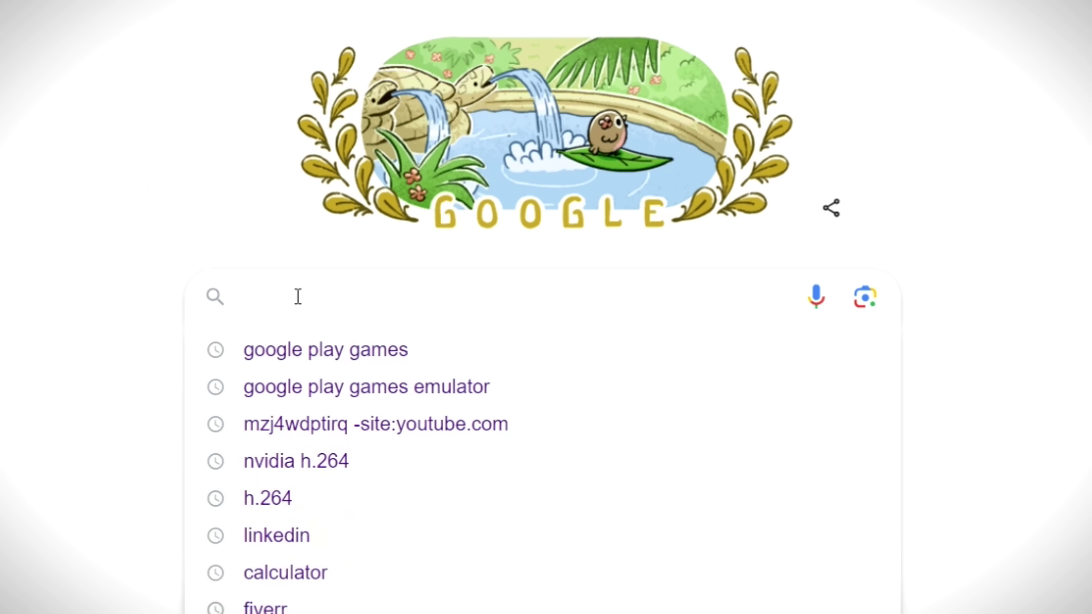
{"action": "type", "text": "google play games emulat"}
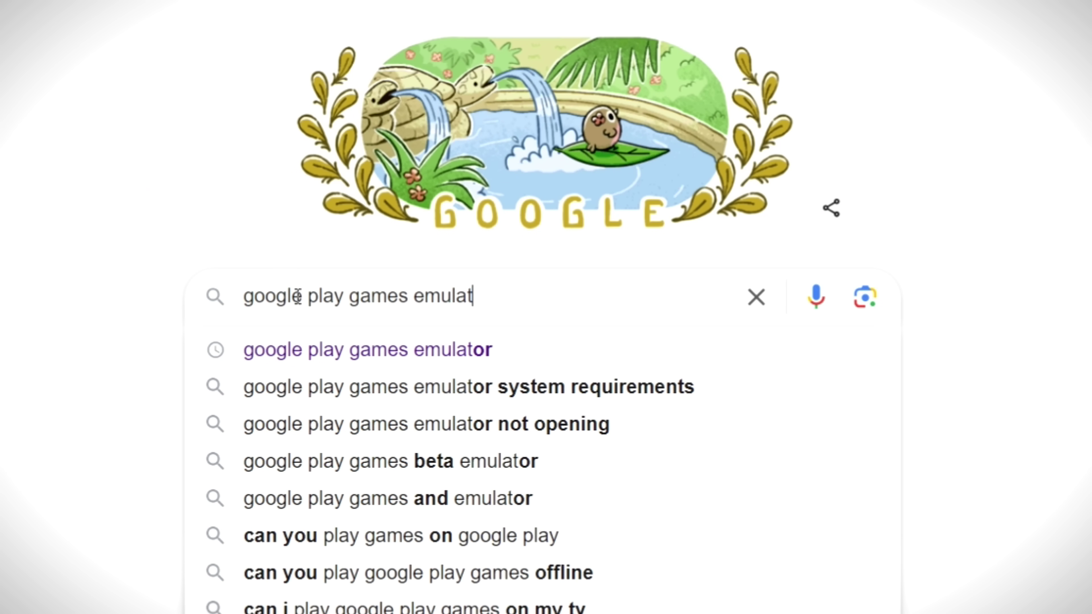
{"action": "type", "text": "or"}
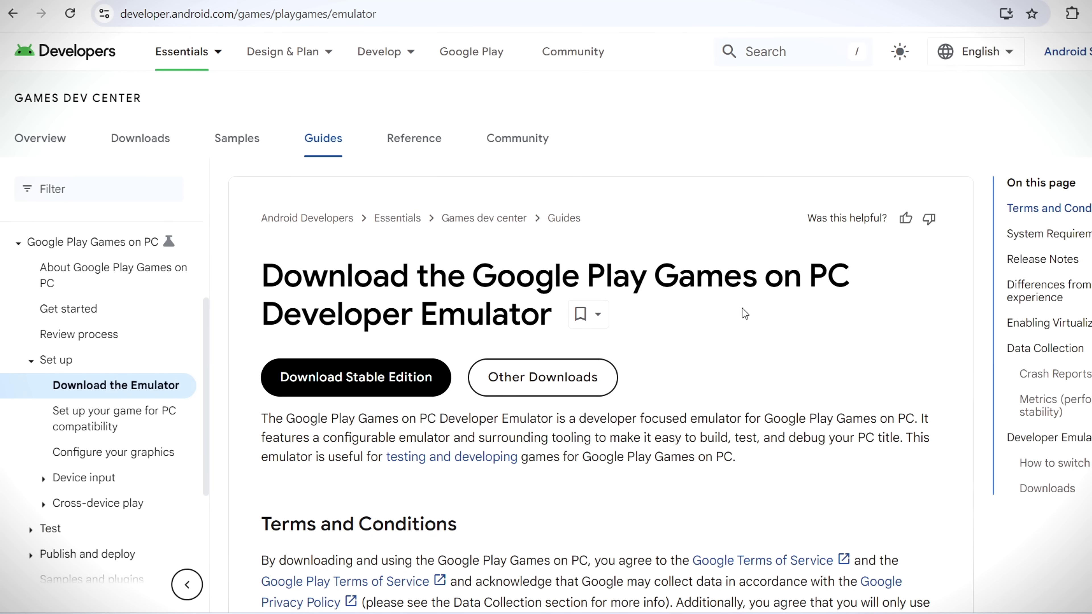
Download the Stable edition emulator installer from Android Developers and launch it.
{"action": "left_click_drag", "start_coordinate": [260, 320], "coordinate": [305, 316]}
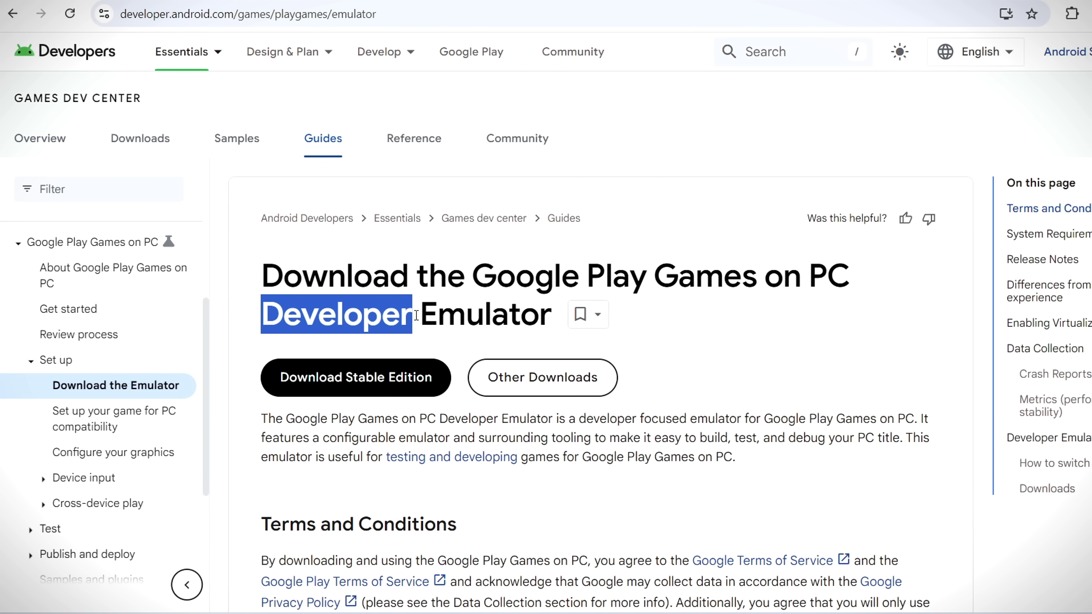
{"action": "left_click", "coordinate": [664, 320]}
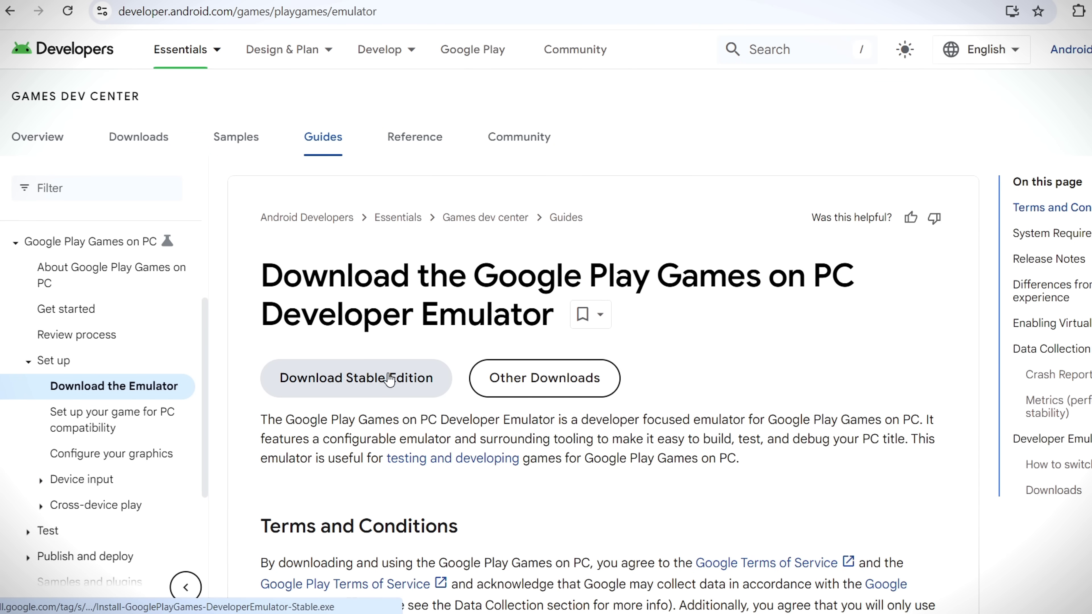
{"action": "left_click", "coordinate": [557, 387]}
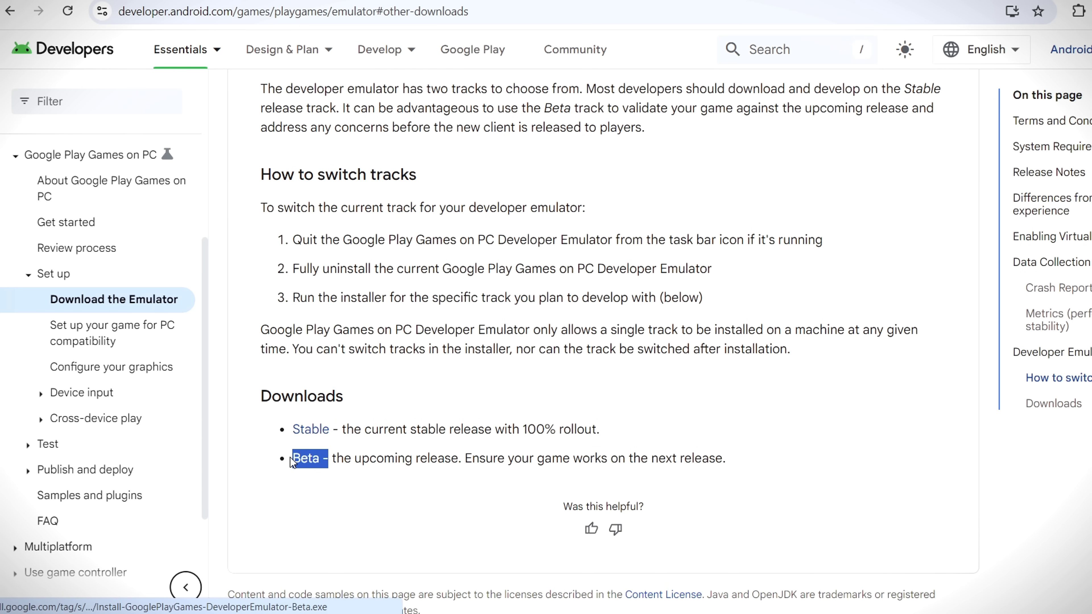
{"action": "scroll", "coordinate": [301, 457], "scroll_direction": "up", "scroll_amount": 20}
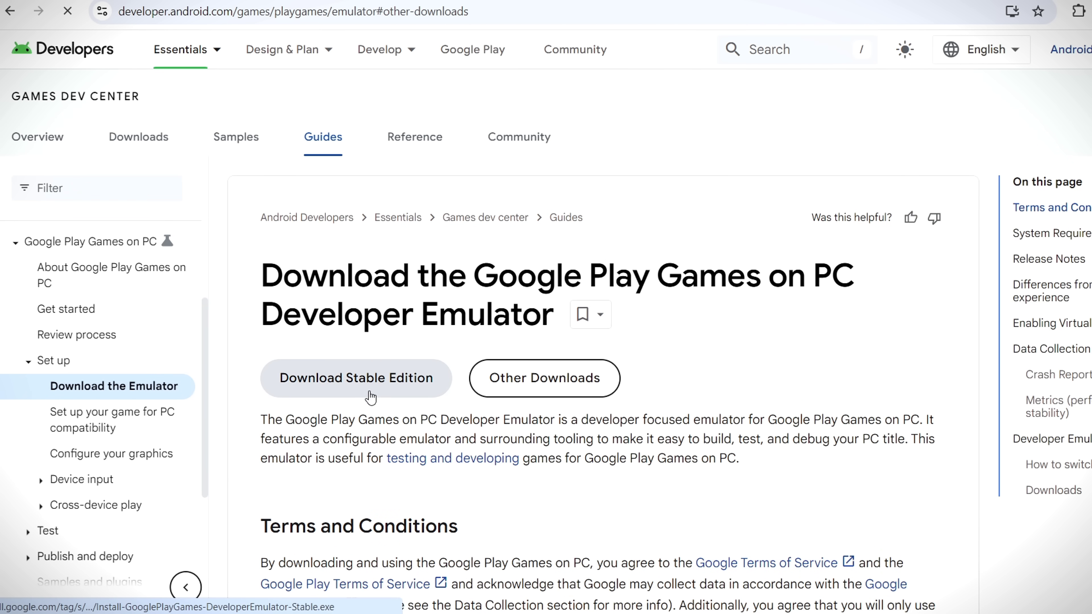
{"action": "left_click", "coordinate": [1026, 50]}
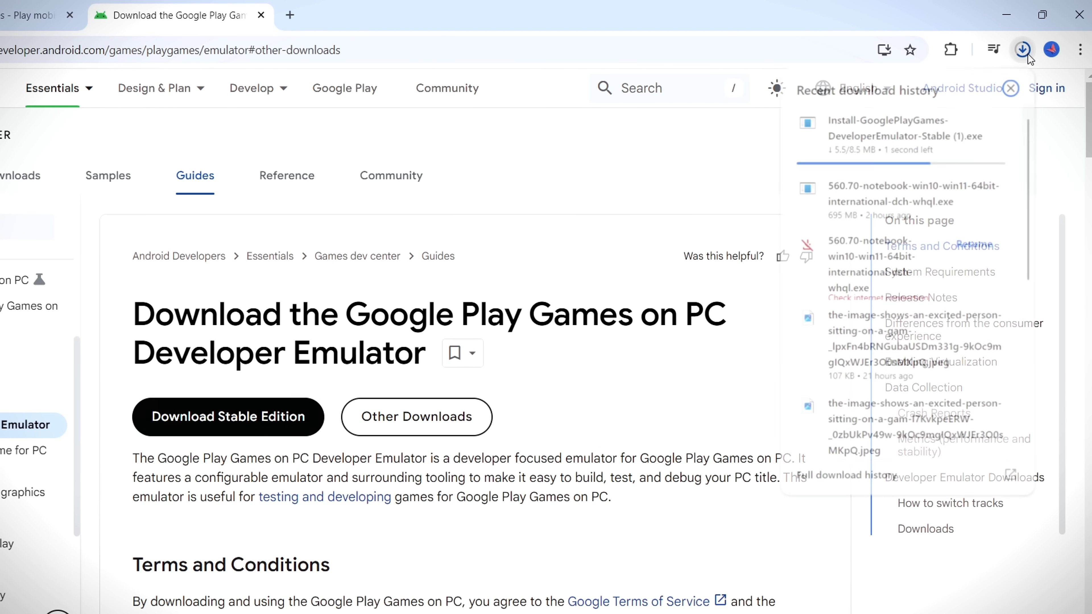
{"action": "left_click", "coordinate": [836, 166]}
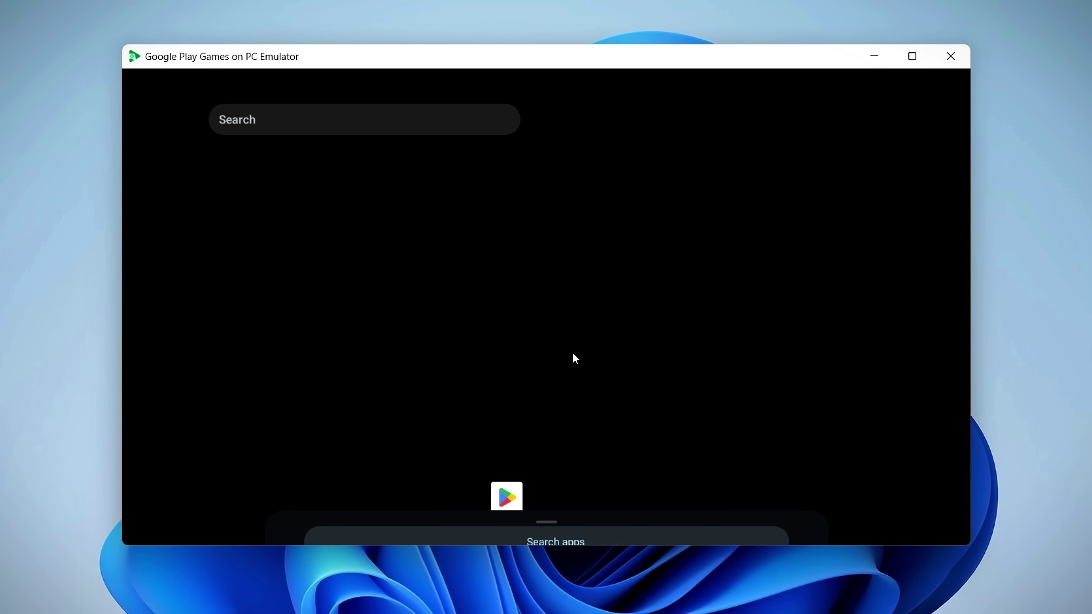
Show the app drawer full screen, check Settings > About device > Android version, then maximize.
{"action": "left_click_drag", "start_coordinate": [575, 358], "coordinate": [583, 254]}
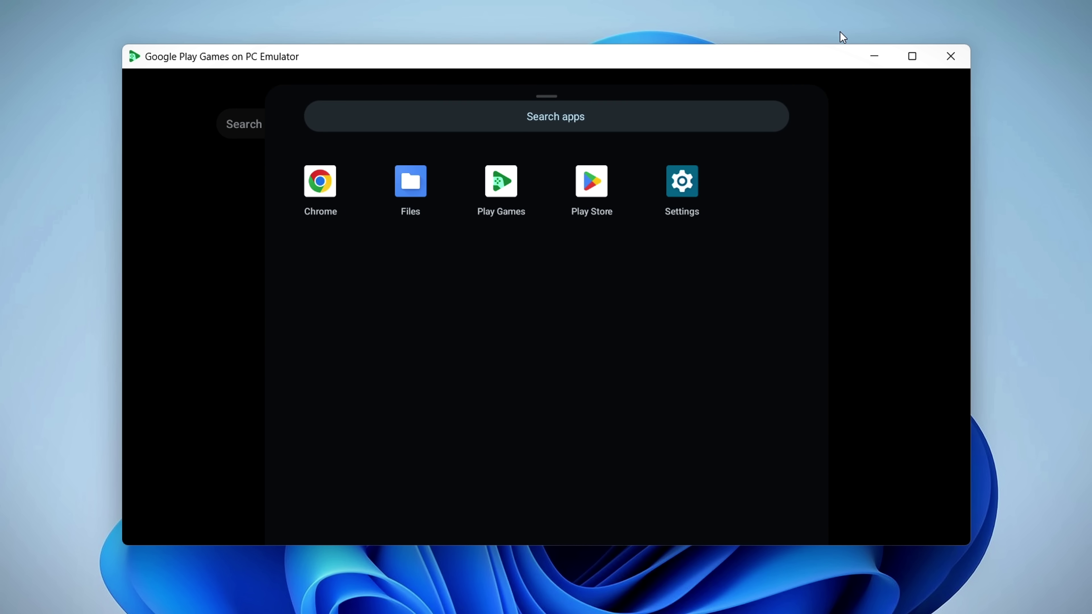
{"action": "key", "text": "F11"}
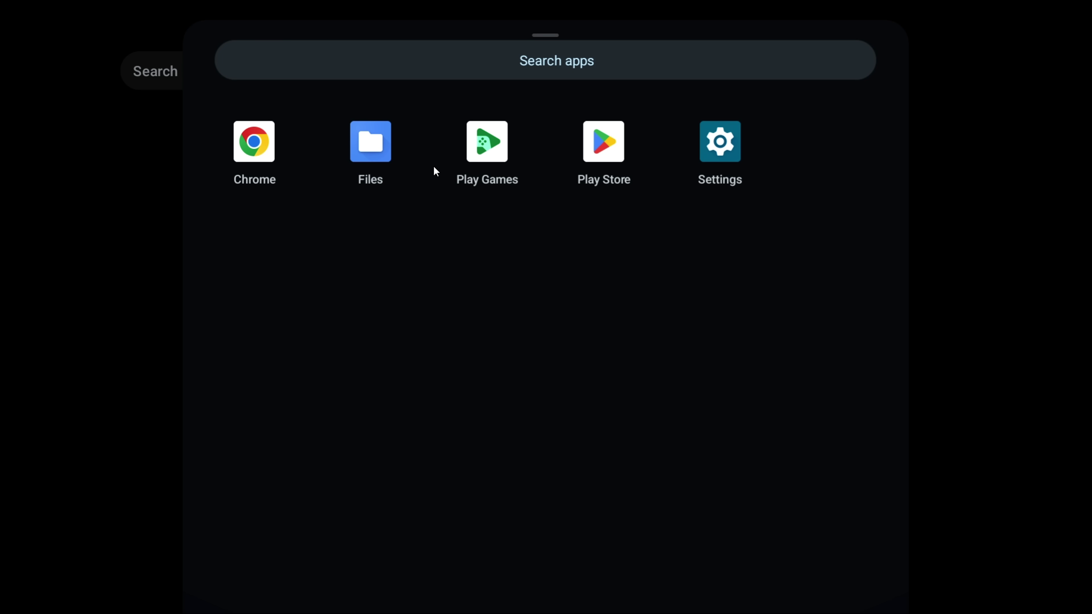
{"action": "left_click", "coordinate": [712, 143]}
{"action": "scroll", "coordinate": [354, 186], "scroll_direction": "down", "scroll_amount": 10}
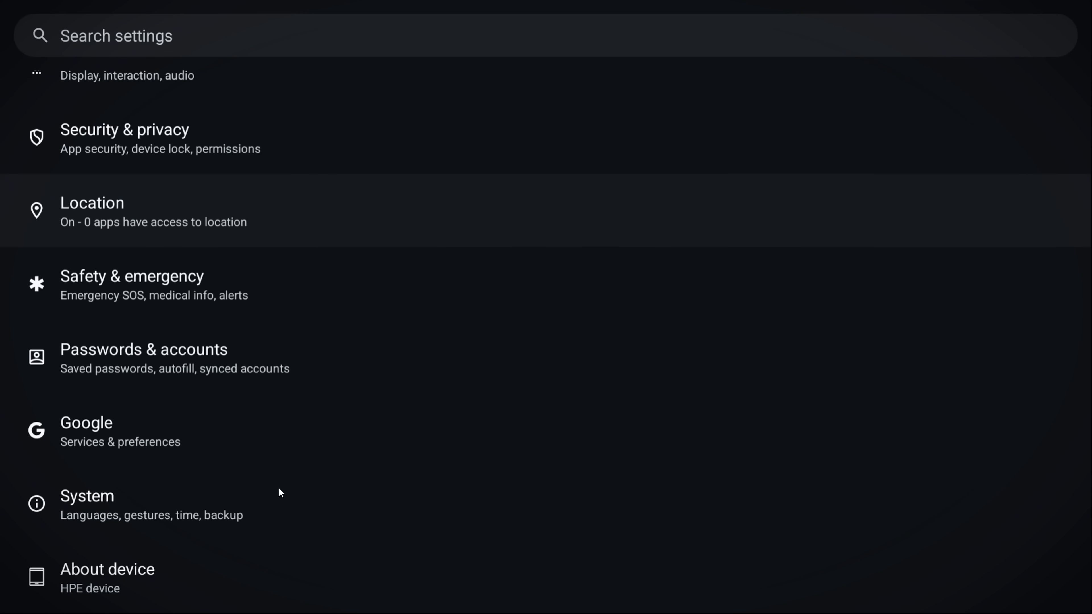
{"action": "left_click", "coordinate": [119, 583]}
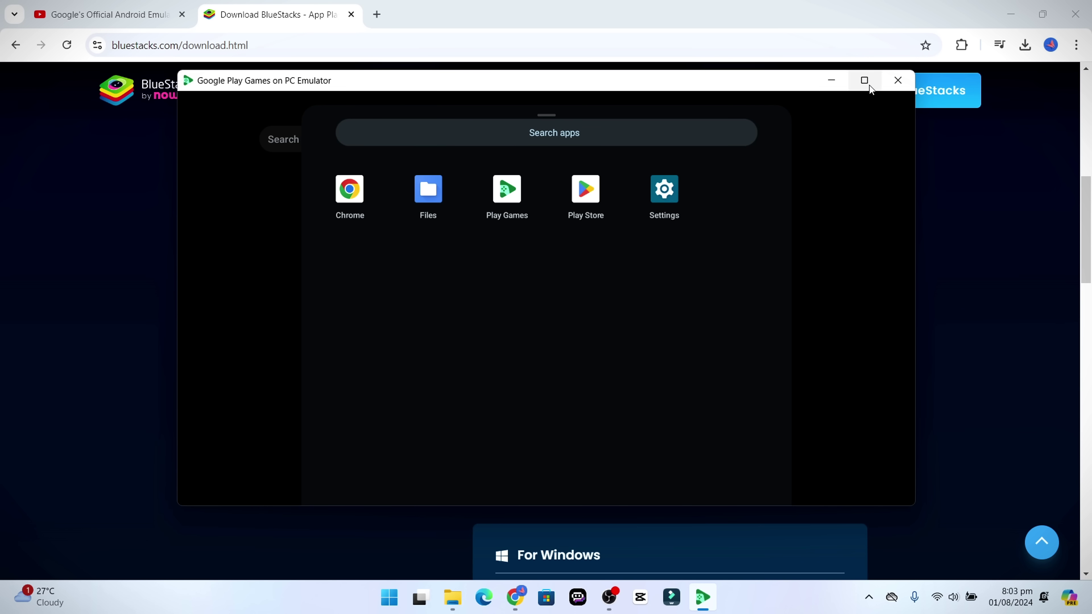
{"action": "left_click", "coordinate": [869, 85]}
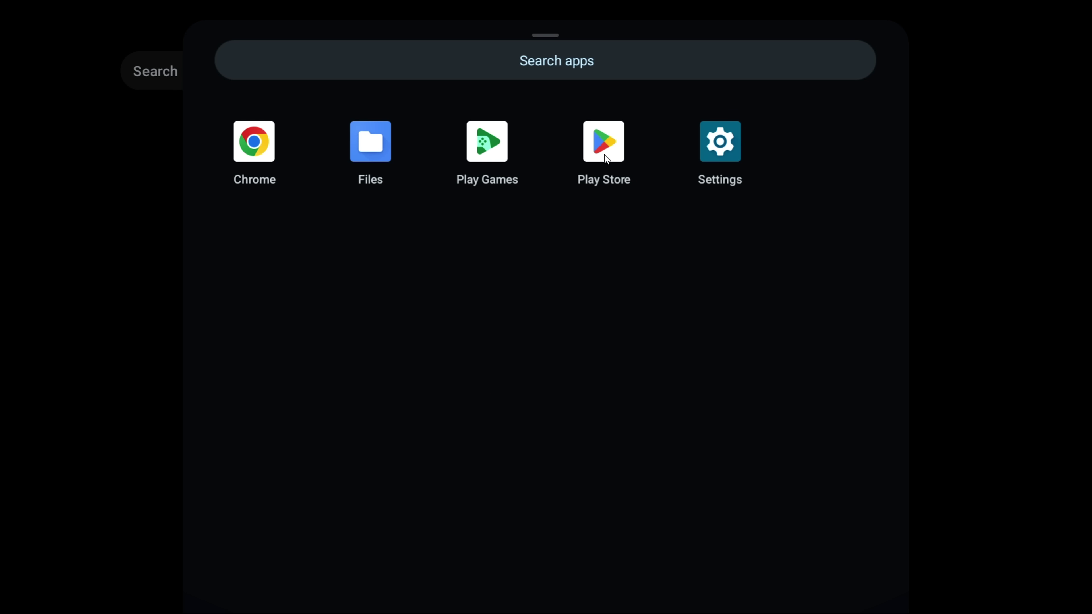
Open the emulator's Play Store and browse the Games tab's recommended, racing, casual and stylized listings.
{"action": "left_click", "coordinate": [604, 144]}
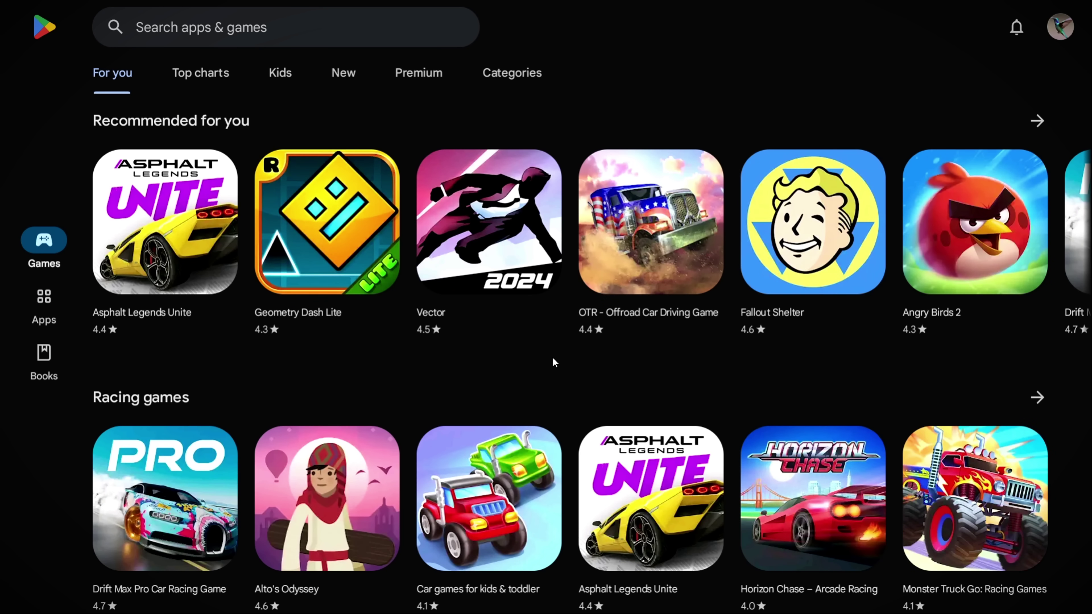
{"action": "scroll", "coordinate": [552, 358], "scroll_direction": "down", "scroll_amount": 1}
{"action": "scroll", "coordinate": [995, 323], "scroll_direction": "down", "scroll_amount": 4}
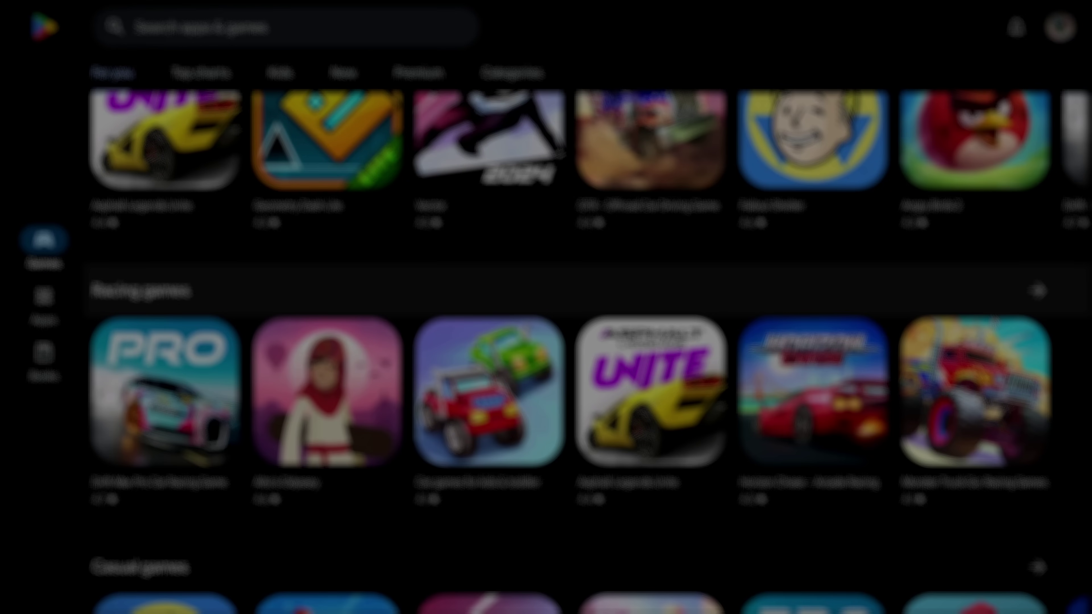
{"action": "scroll", "coordinate": [559, 310], "scroll_direction": "down", "scroll_amount": 5}
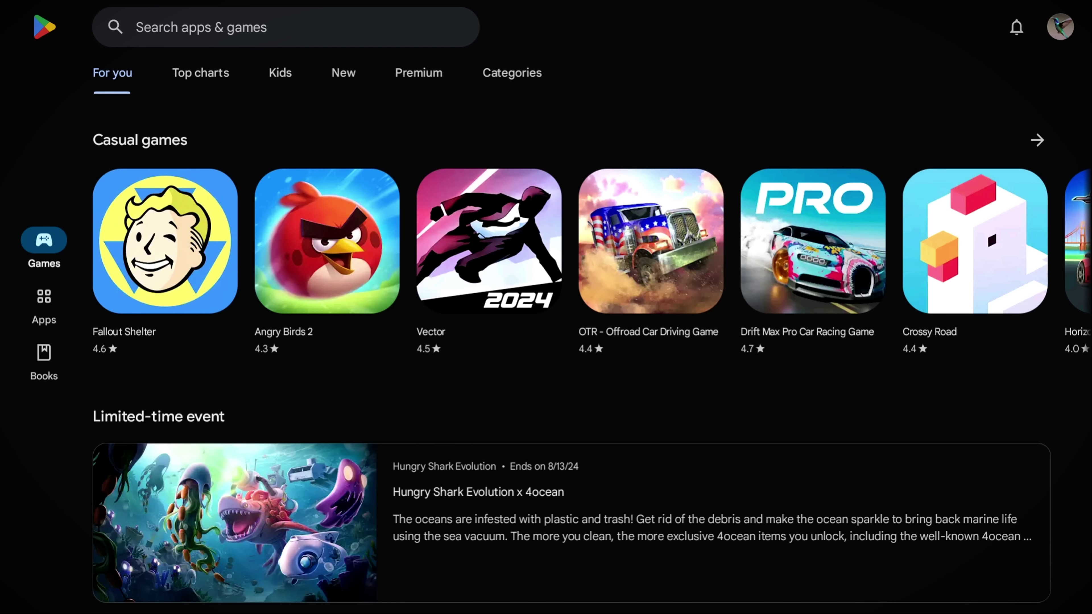
{"action": "scroll", "coordinate": [558, 310], "scroll_direction": "down", "scroll_amount": 7}
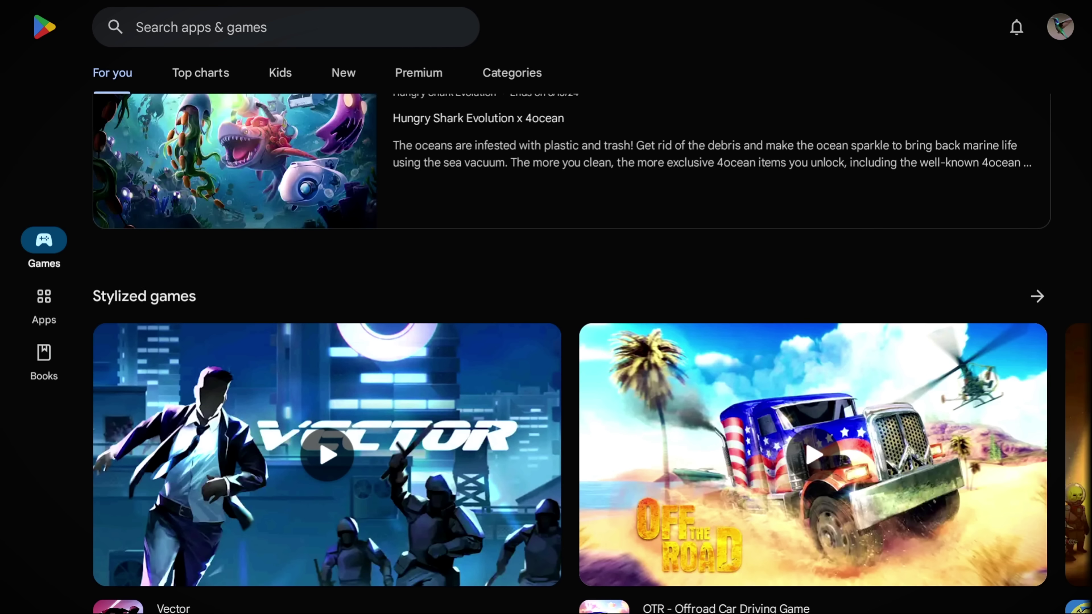
{"action": "scroll", "coordinate": [559, 309], "scroll_direction": "down", "scroll_amount": 6}
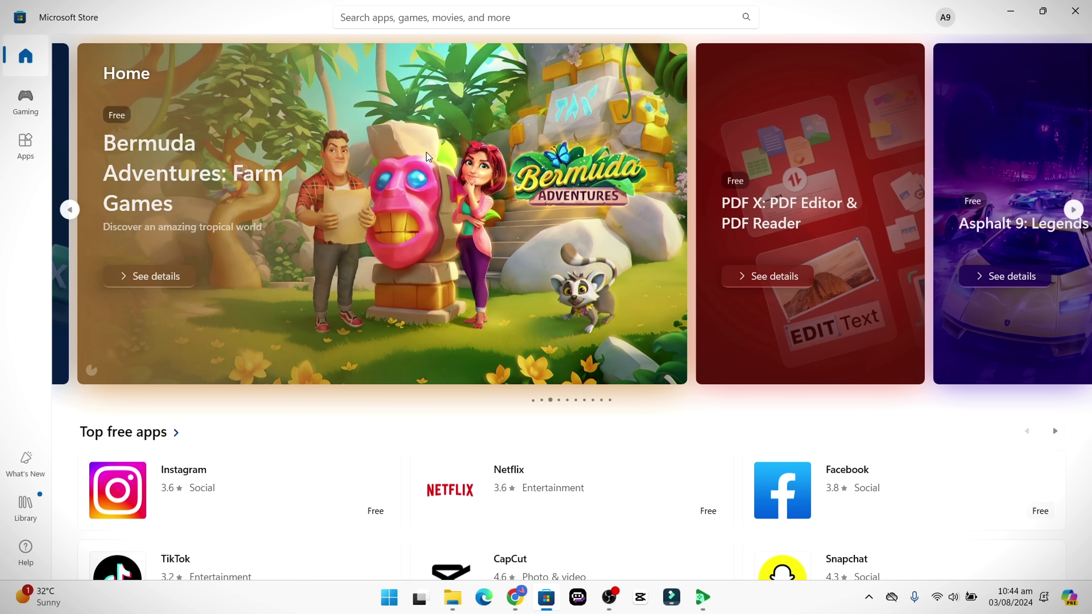
Search Microsoft Store for 'wsa' and scroll through the results.
{"action": "left_click", "coordinate": [373, 17]}
{"action": "type", "text": "wsa"}
{"action": "key", "text": "Return"}
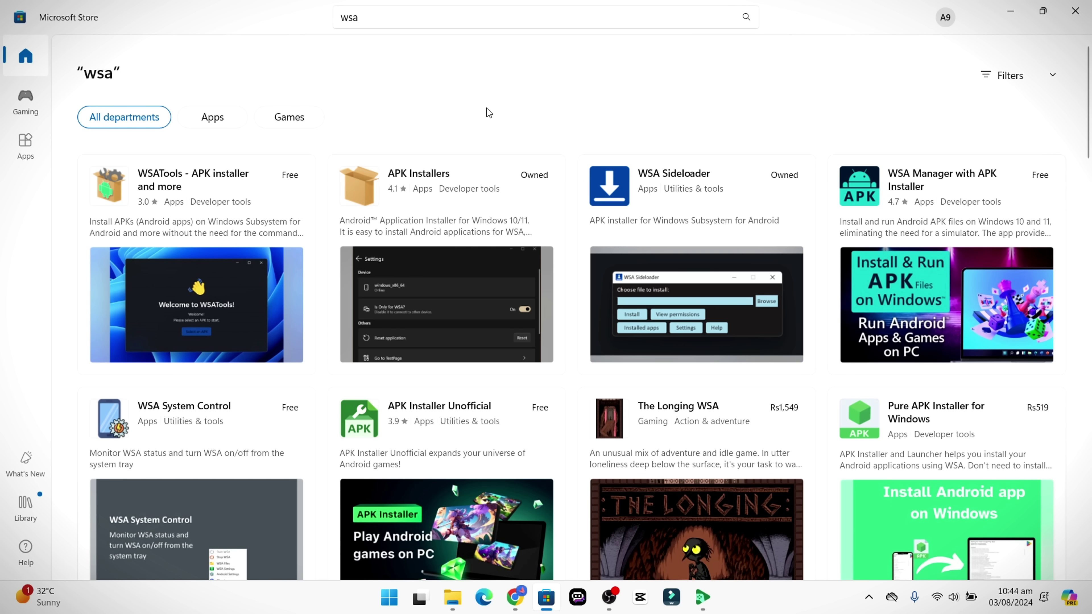
{"action": "scroll", "coordinate": [1090, 105], "scroll_direction": "down", "scroll_amount": 9}
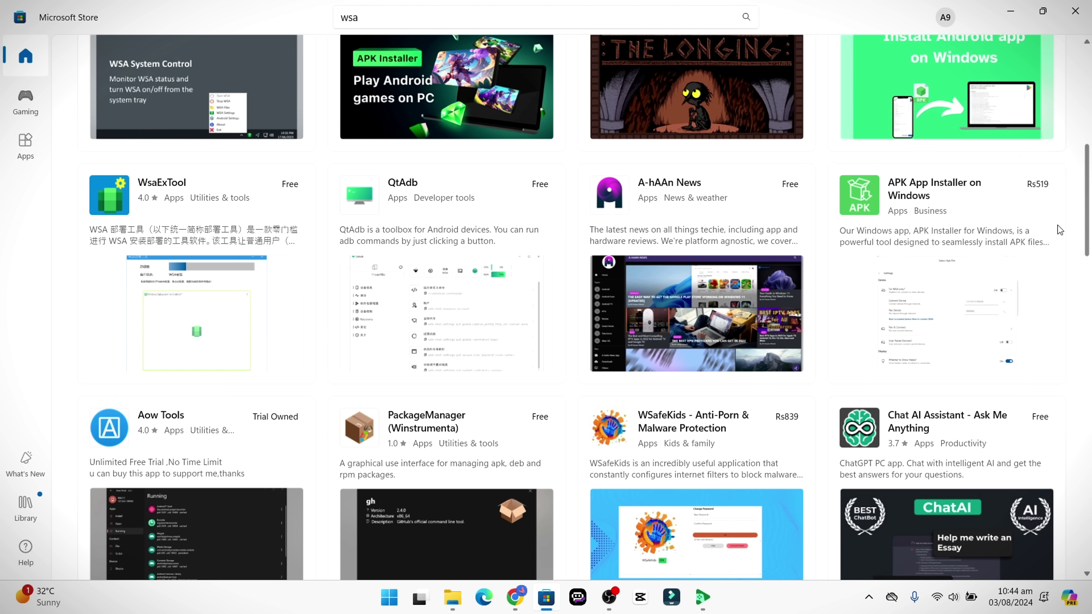
Get the Aow Tools free trial and launch the app.
{"action": "left_click", "coordinate": [167, 420]}
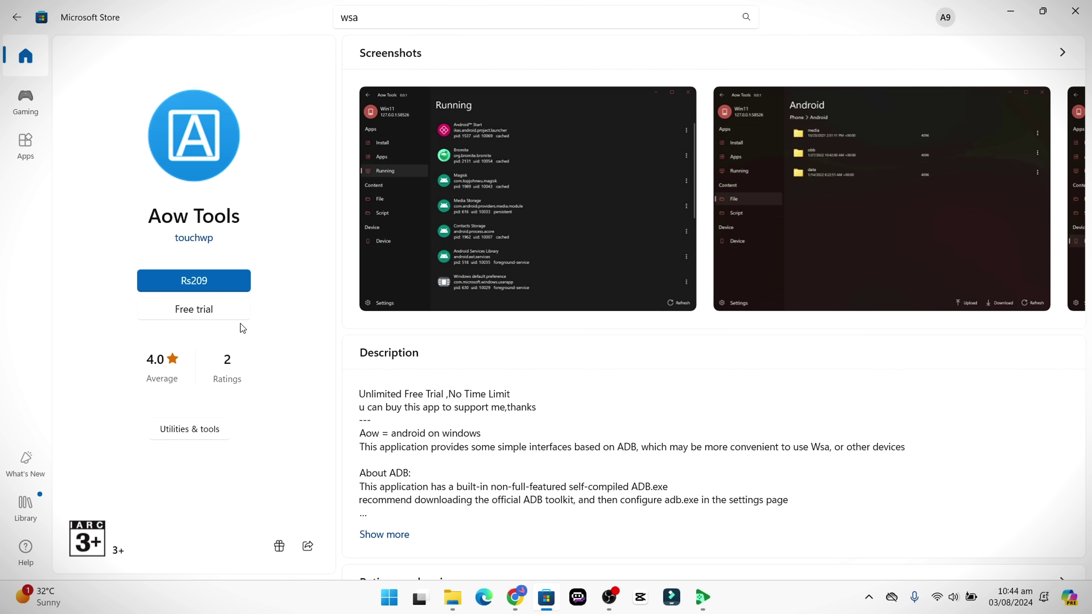
{"action": "left_click_drag", "start_coordinate": [359, 394], "coordinate": [511, 392]}
{"action": "left_click", "coordinate": [521, 393]}
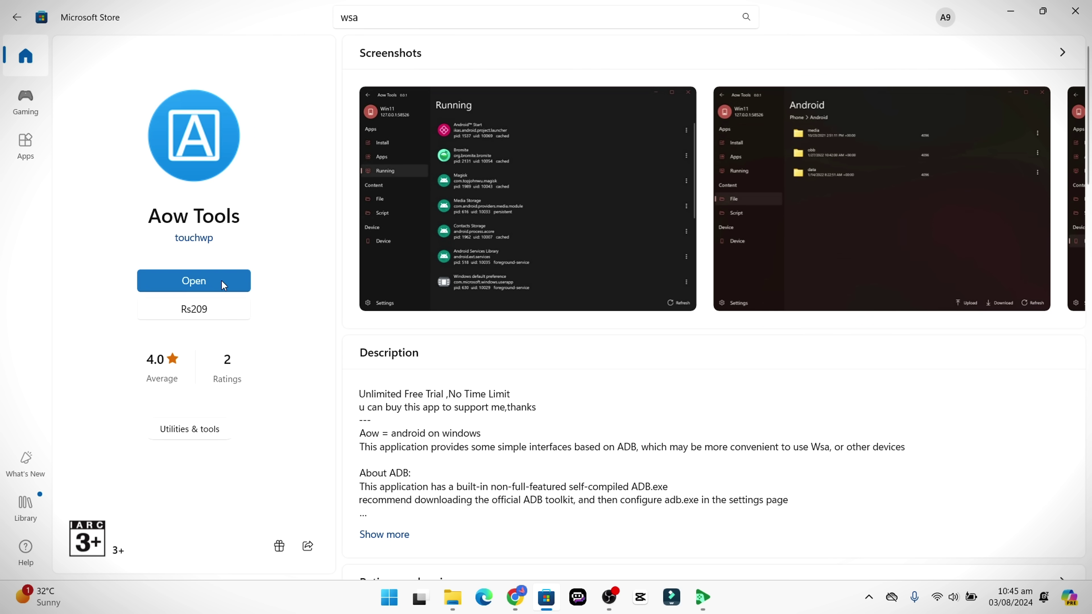
{"action": "left_click", "coordinate": [225, 285]}
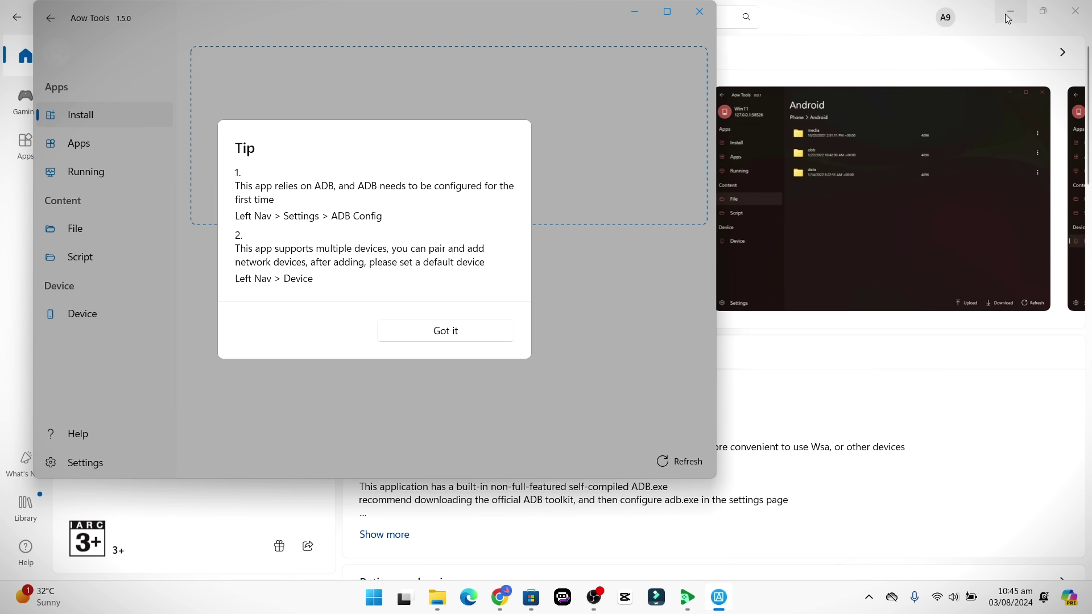
Dismiss the ADB tip, minimize other windows, centre Aow Tools and open its Device page.
{"action": "left_click", "coordinate": [1009, 13]}
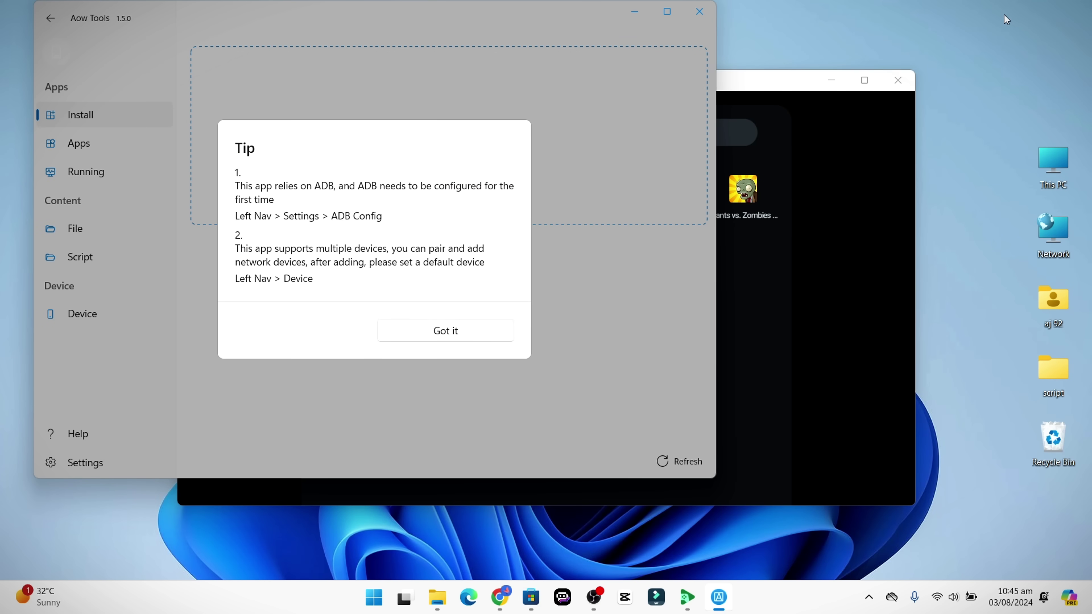
{"action": "left_click", "coordinate": [474, 334]}
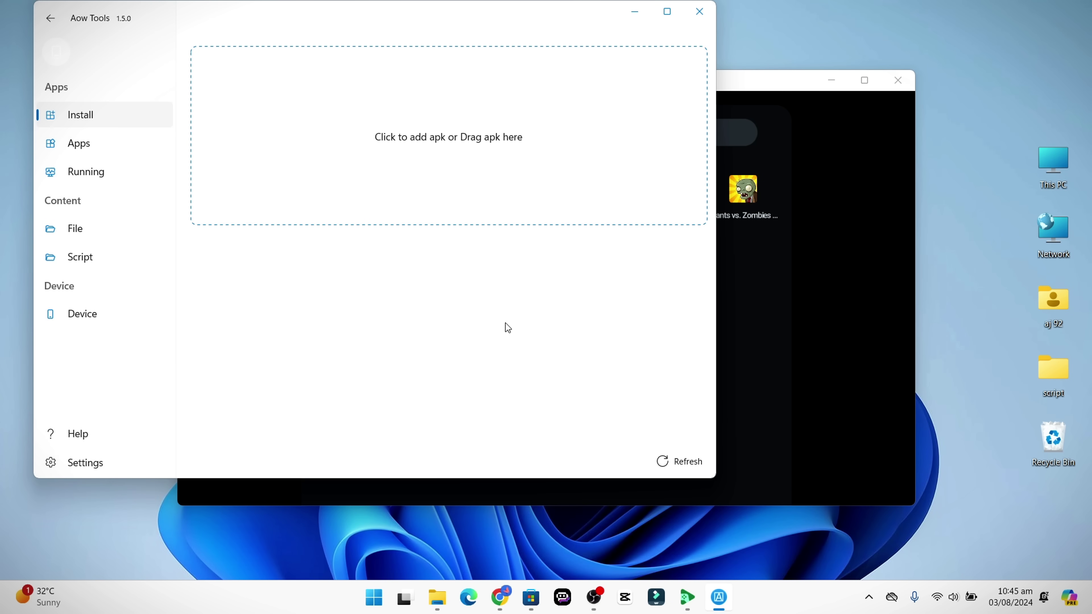
{"action": "left_click", "coordinate": [832, 80]}
{"action": "left_click_drag", "start_coordinate": [540, 23], "coordinate": [671, 70]}
{"action": "left_click", "coordinate": [229, 360]}
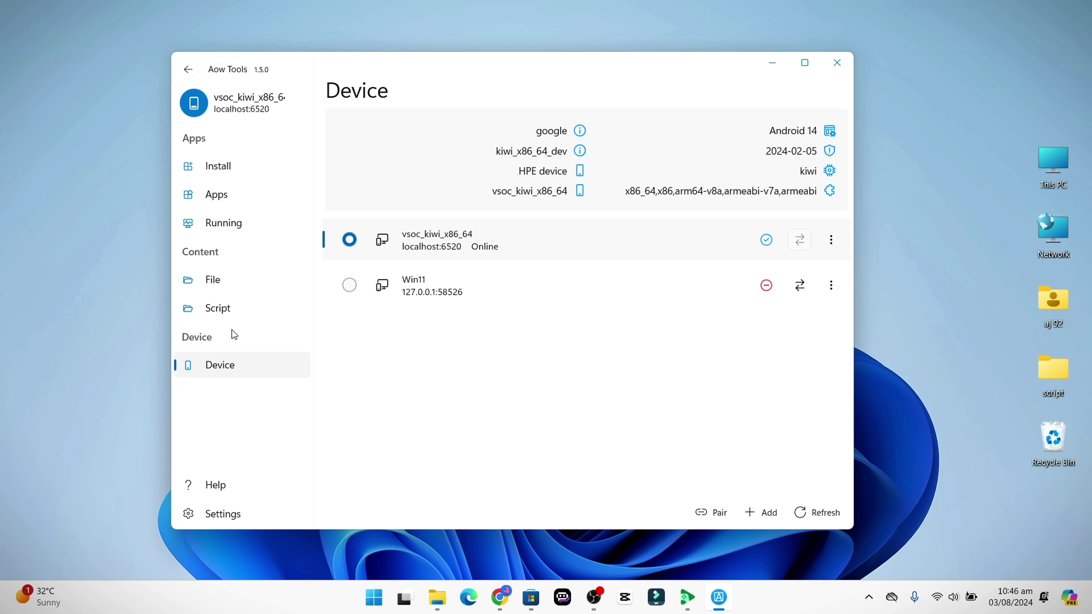
Copy the CheckNetIsolation loopback exemption command from Aow Tools' Help page.
{"action": "scroll", "coordinate": [362, 405], "scroll_direction": "down", "scroll_amount": 1}
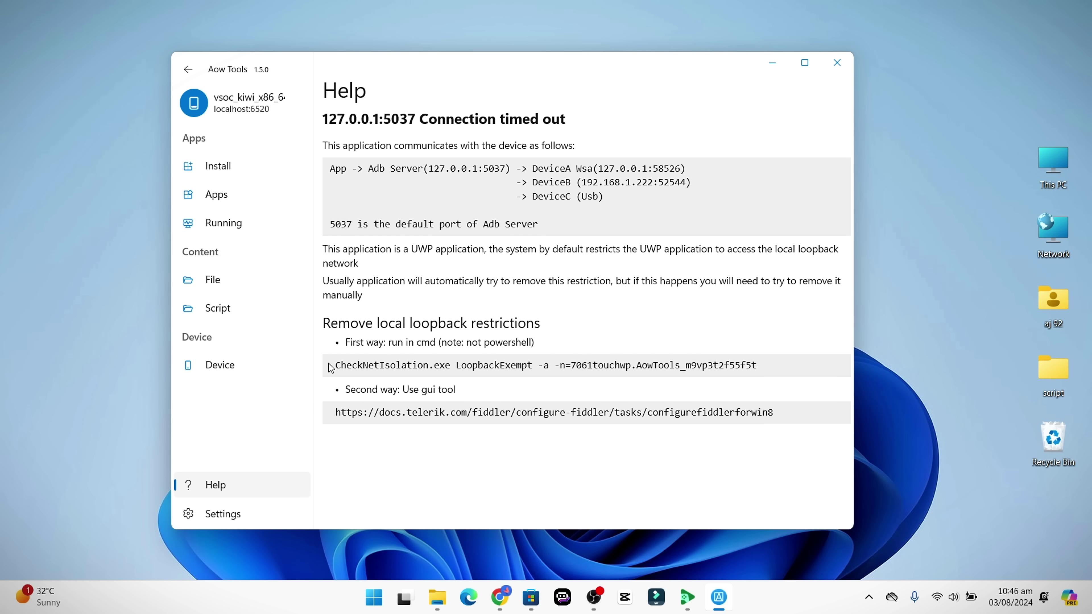
{"action": "left_click_drag", "start_coordinate": [337, 365], "coordinate": [770, 367]}
{"action": "key", "text": "ctrl+c"}
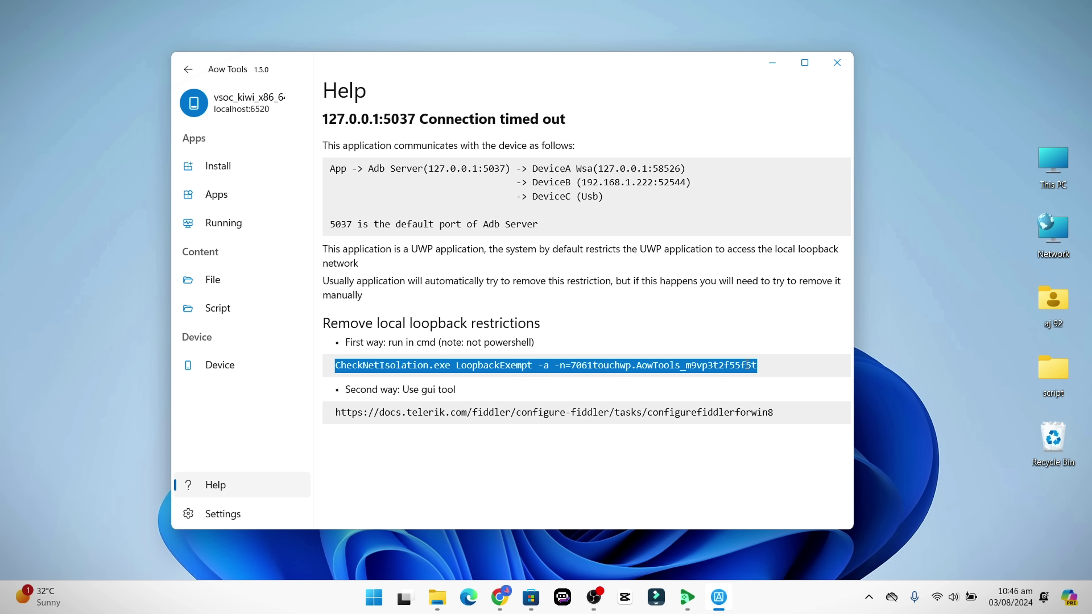
{"action": "right_click", "coordinate": [742, 365]}
{"action": "left_click", "coordinate": [781, 380]}
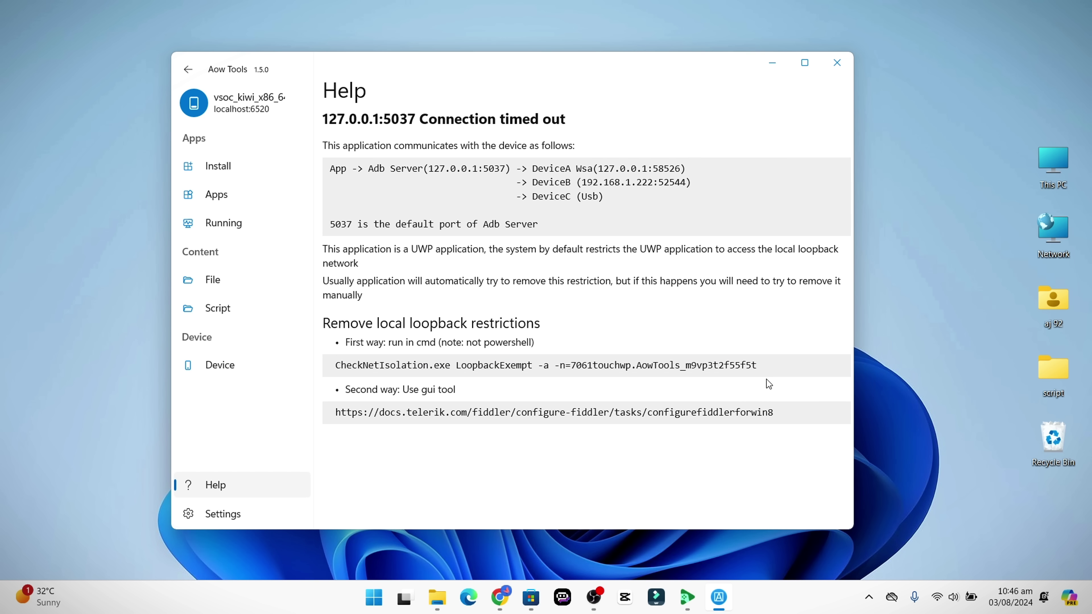
Run the pasted CheckNetIsolation LoopbackExempt command in an administrator Command Prompt.
{"action": "key", "text": "super"}
{"action": "type", "text": "cmd"}
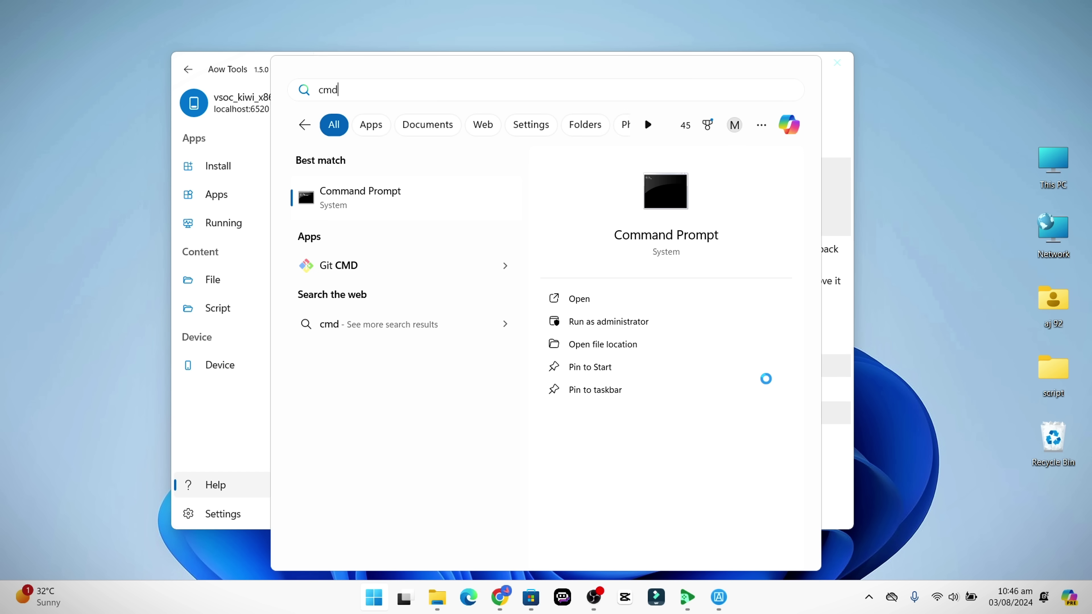
{"action": "right_click", "coordinate": [393, 199]}
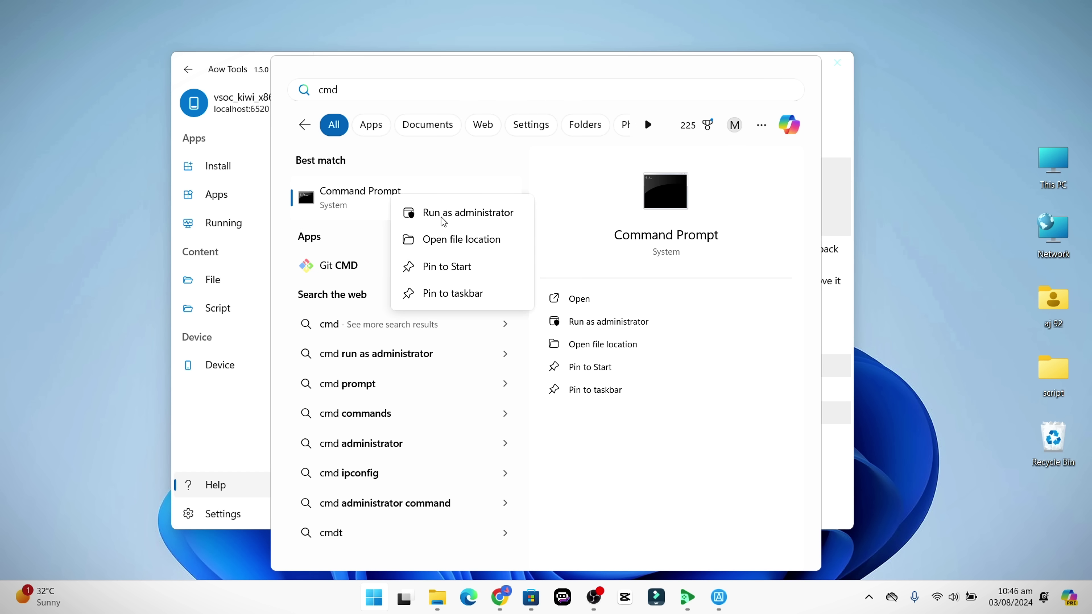
{"action": "left_click", "coordinate": [475, 219]}
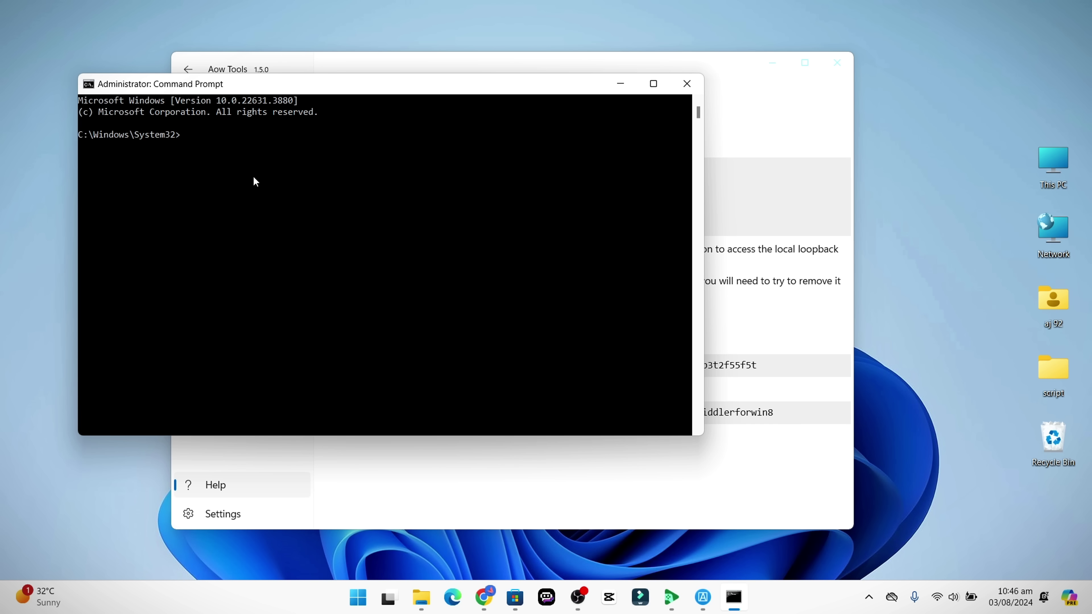
{"action": "key", "text": "ctrl+v"}
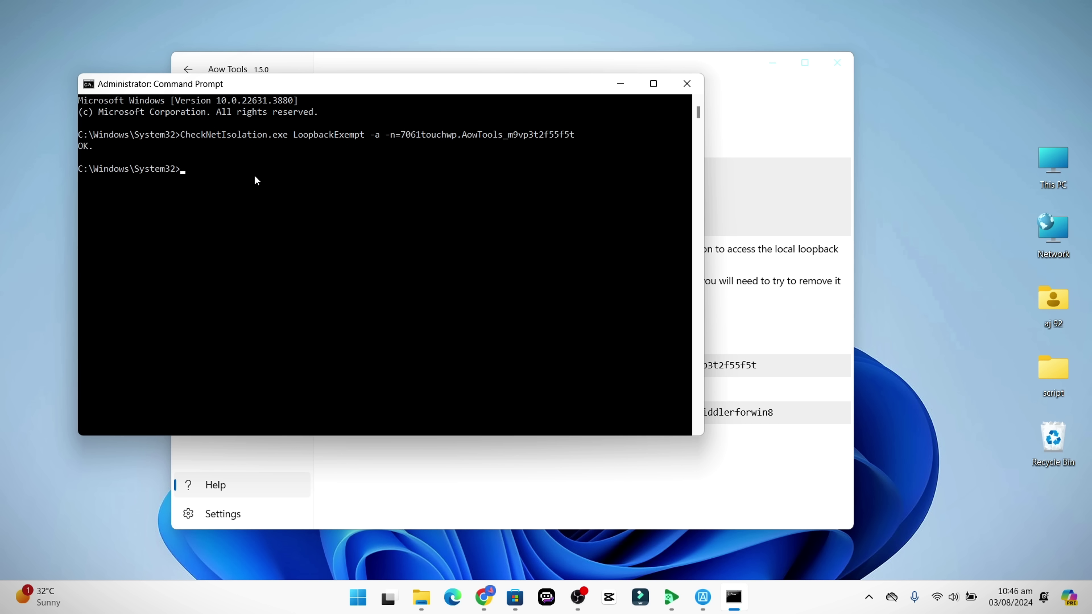
Select the vsoc_kiwi_x86_64 device in Aow Tools and go to the Install page.
{"action": "left_click", "coordinate": [686, 84]}
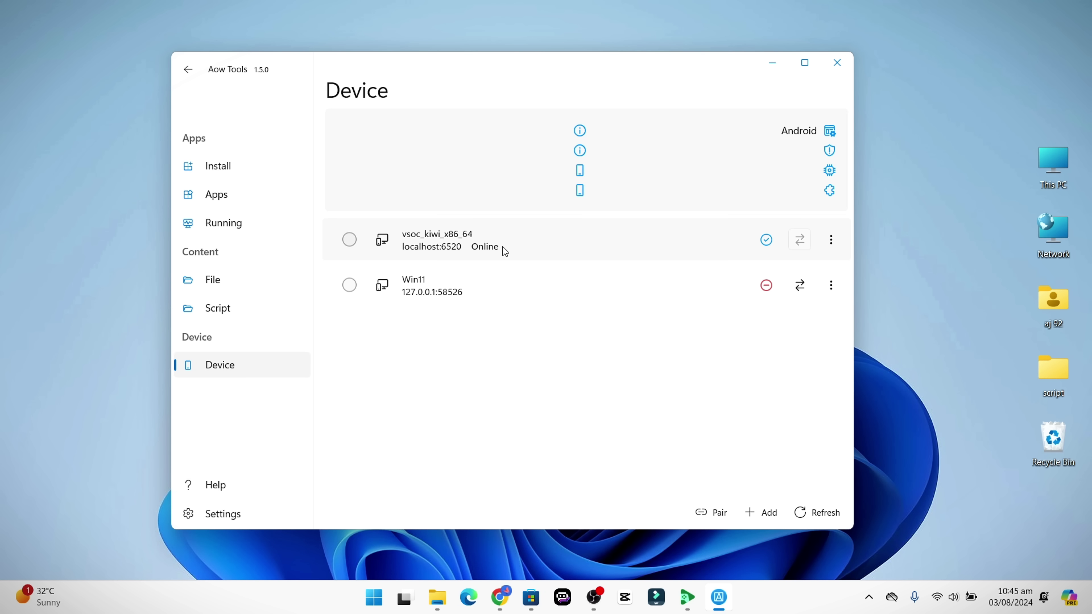
{"action": "left_click", "coordinate": [349, 241]}
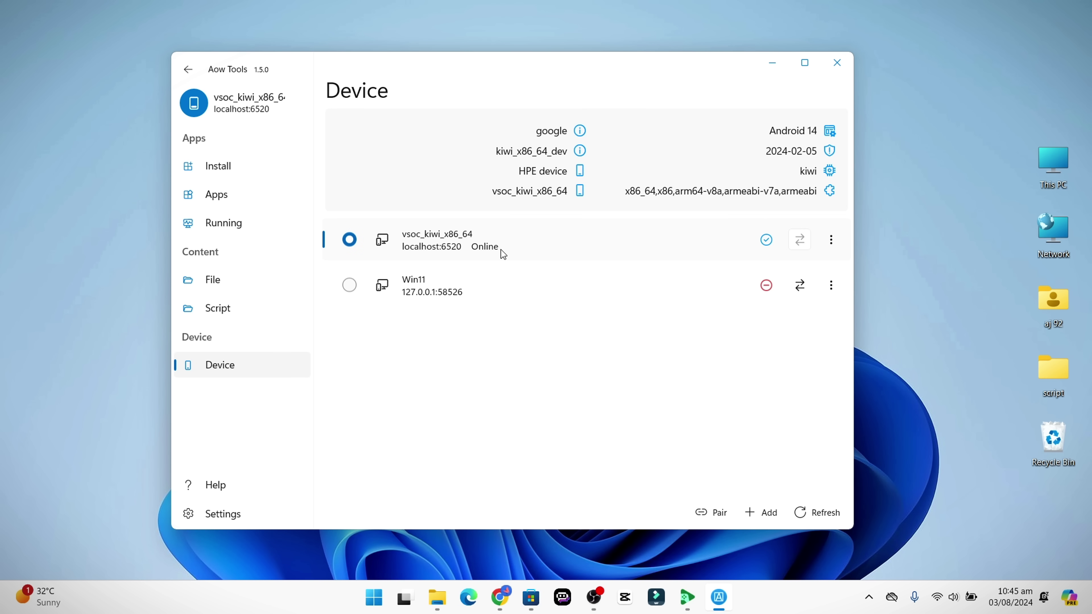
{"action": "left_click", "coordinate": [230, 175]}
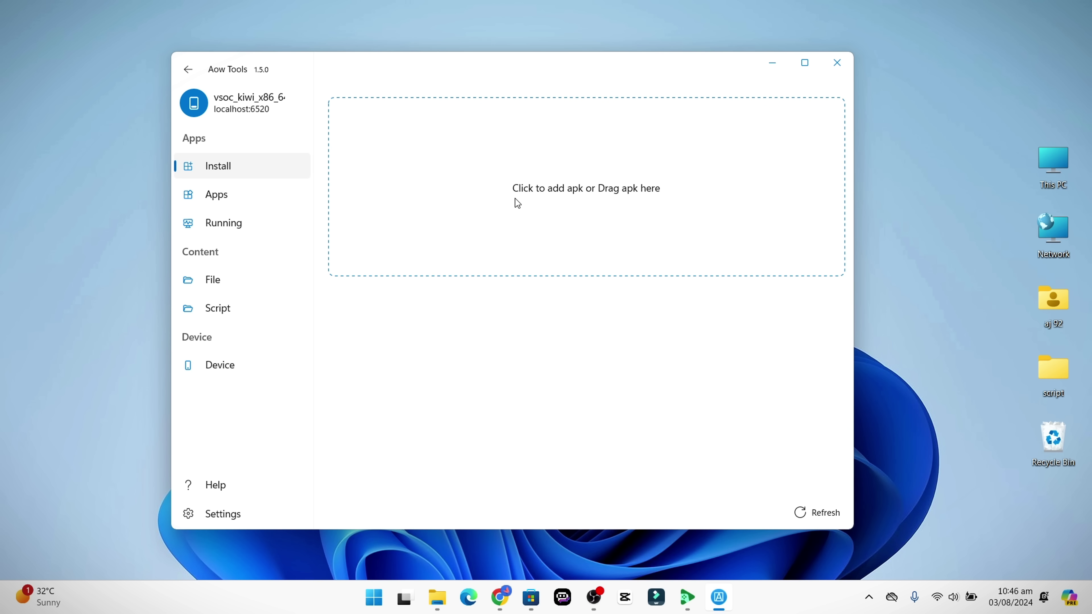
Drag the Free Fire package from File Explorer into Aow Tools, then bring up the emulator.
{"action": "left_click", "coordinate": [438, 598]}
{"action": "left_click", "coordinate": [158, 182]}
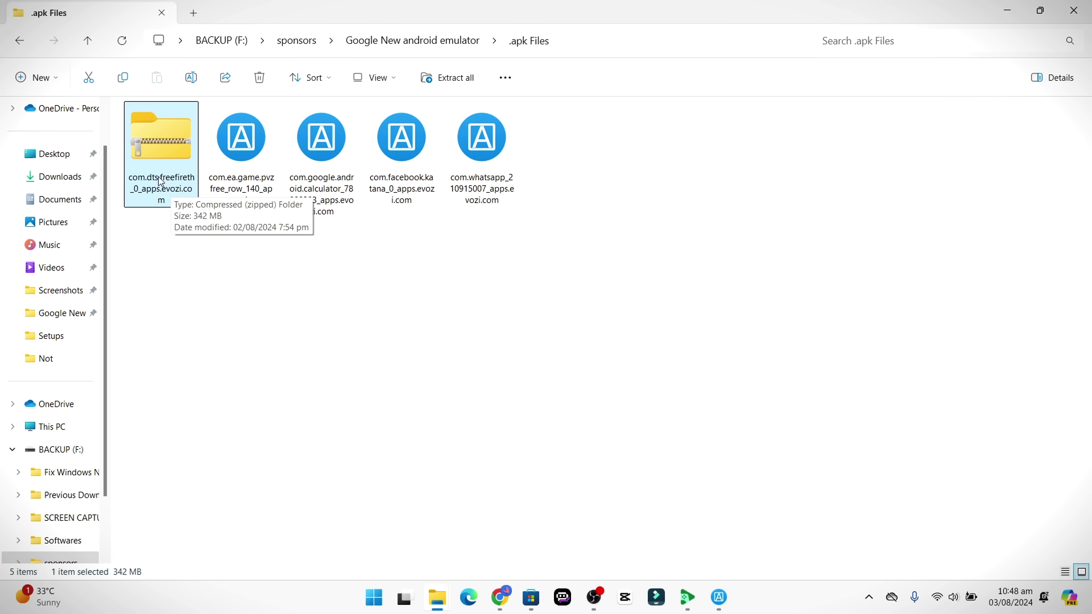
{"action": "left_click_drag", "start_coordinate": [161, 182], "coordinate": [611, 255]}
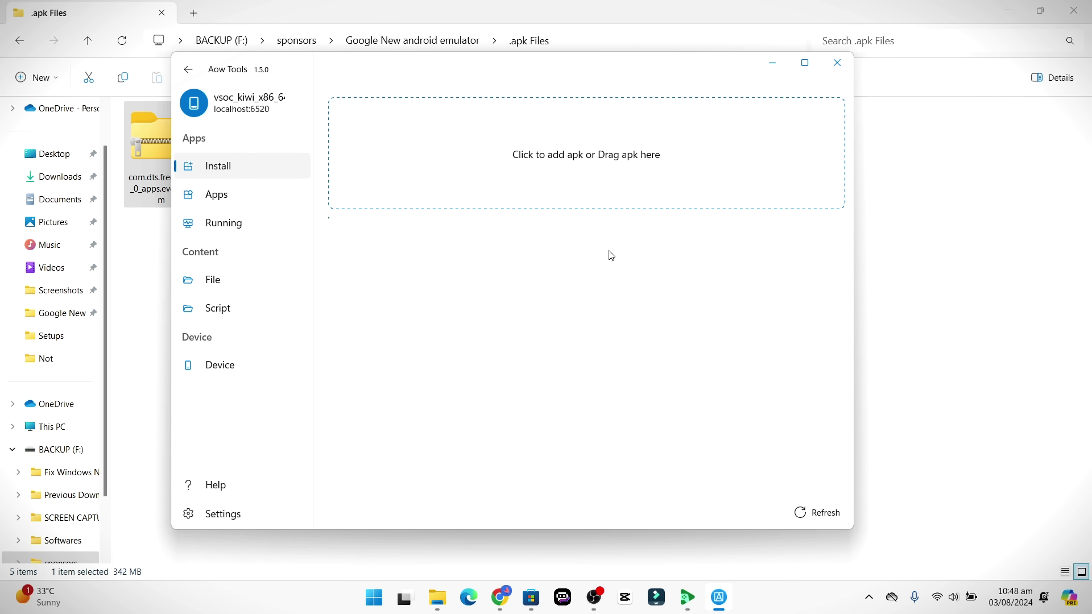
{"action": "left_click", "coordinate": [1007, 10]}
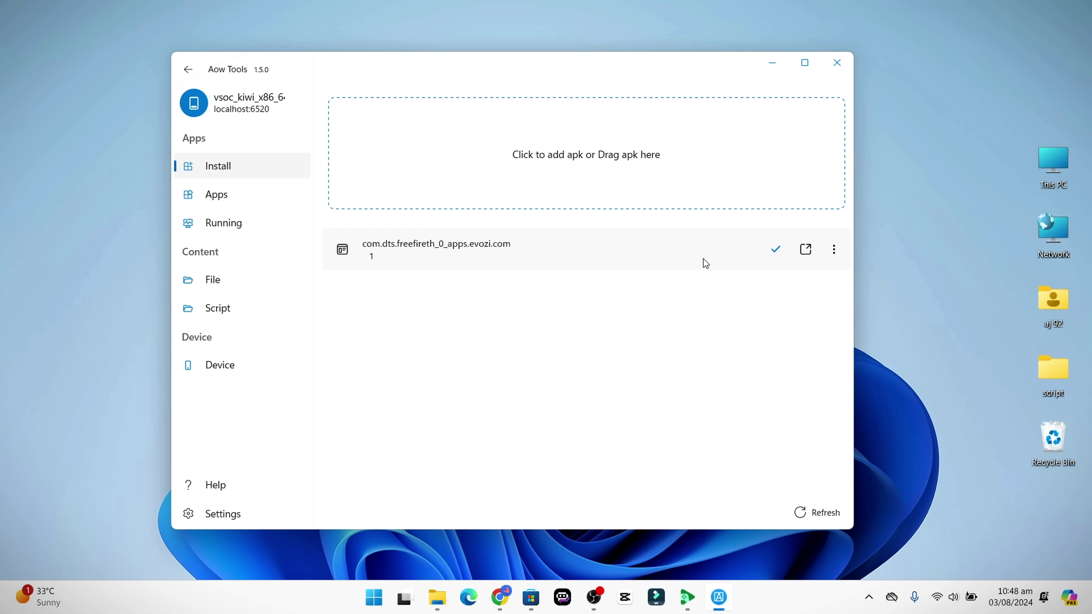
{"action": "left_click", "coordinate": [687, 597]}
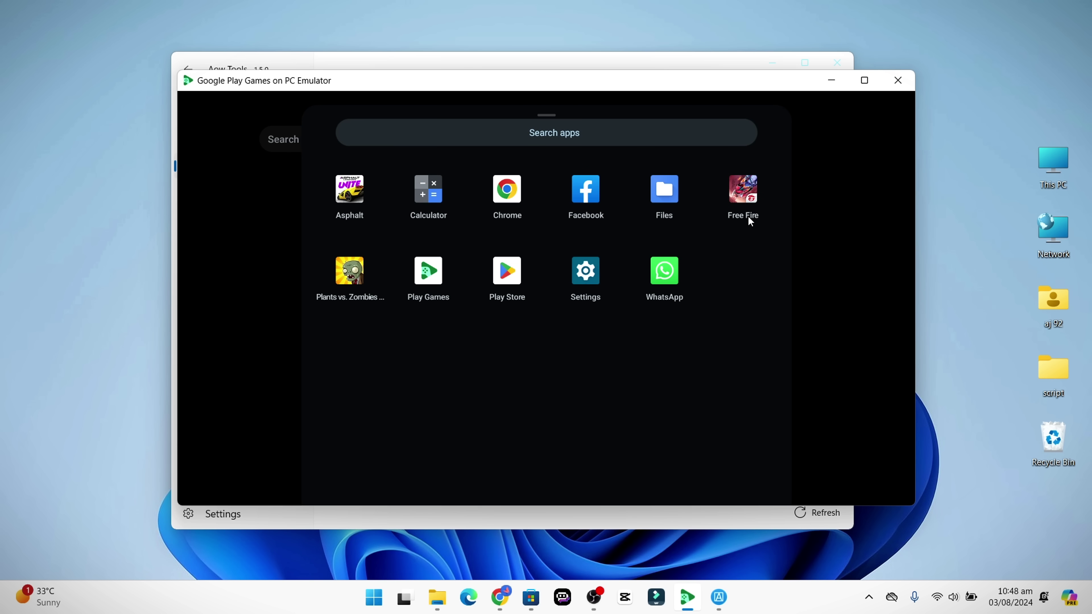
{"action": "left_click", "coordinate": [832, 81]}
{"action": "left_click", "coordinate": [275, 197]}
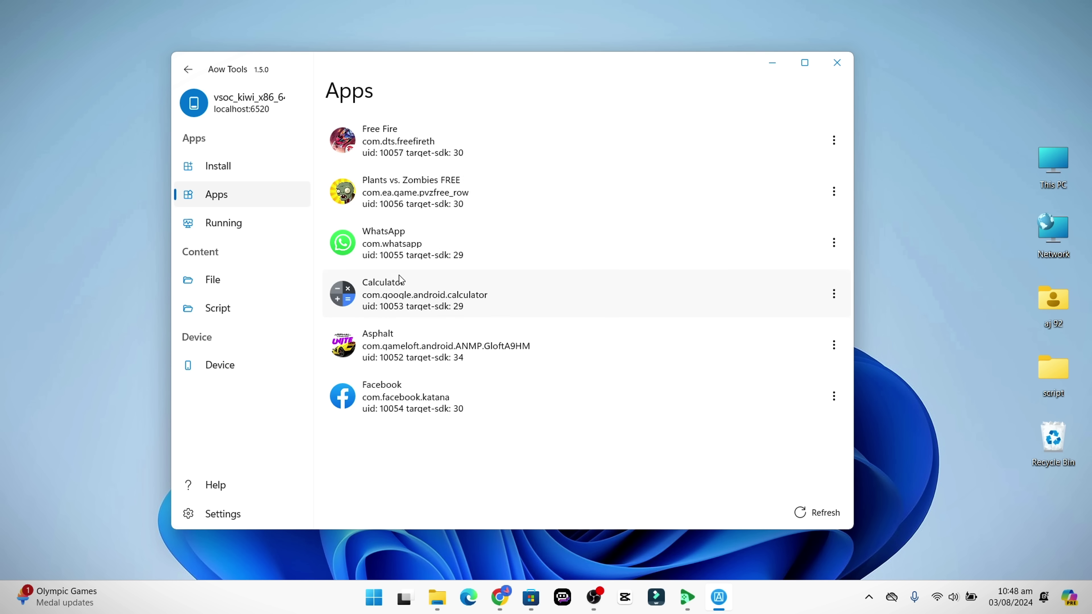
{"action": "left_click", "coordinate": [239, 228]}
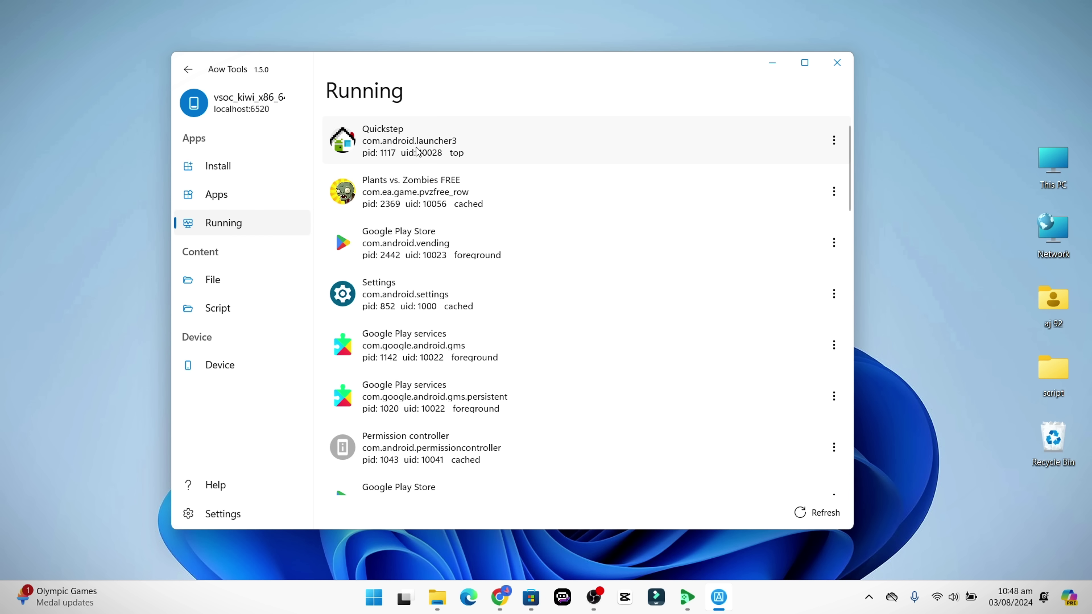
{"action": "scroll", "coordinate": [447, 231], "scroll_direction": "down", "scroll_amount": 3}
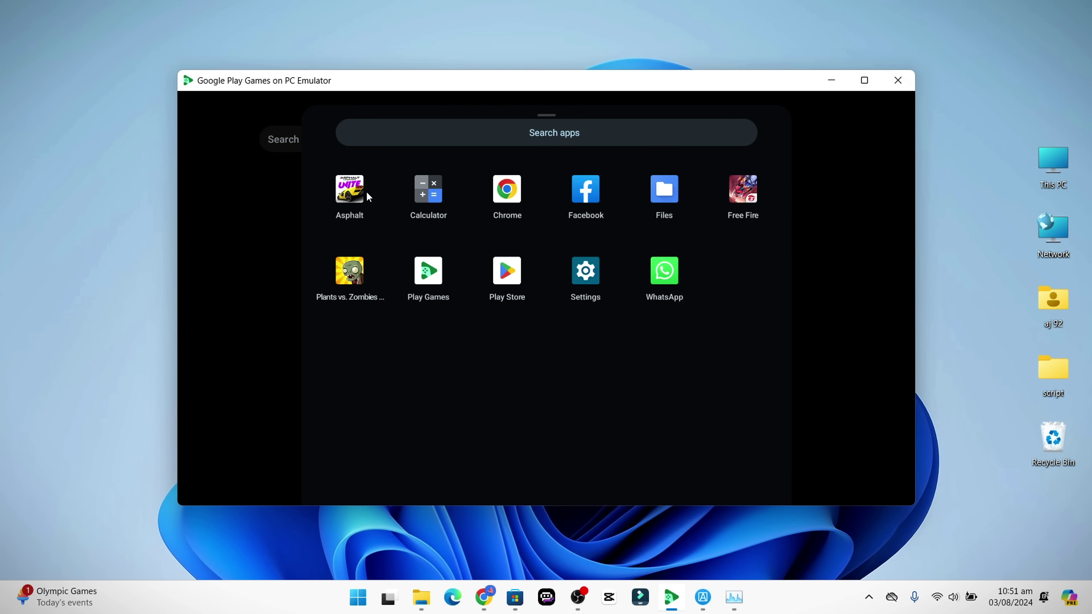
Launch Asphalt and race, then pause it, leave full screen with F11 and open Task Manager.
{"action": "left_click", "coordinate": [358, 196]}
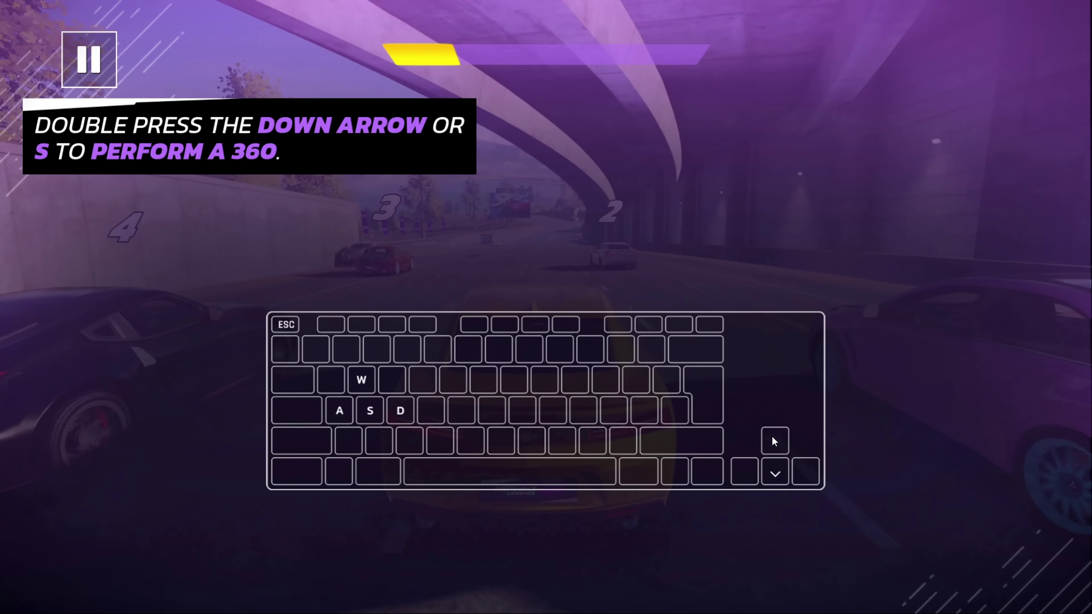
{"action": "key", "text": "Escape"}
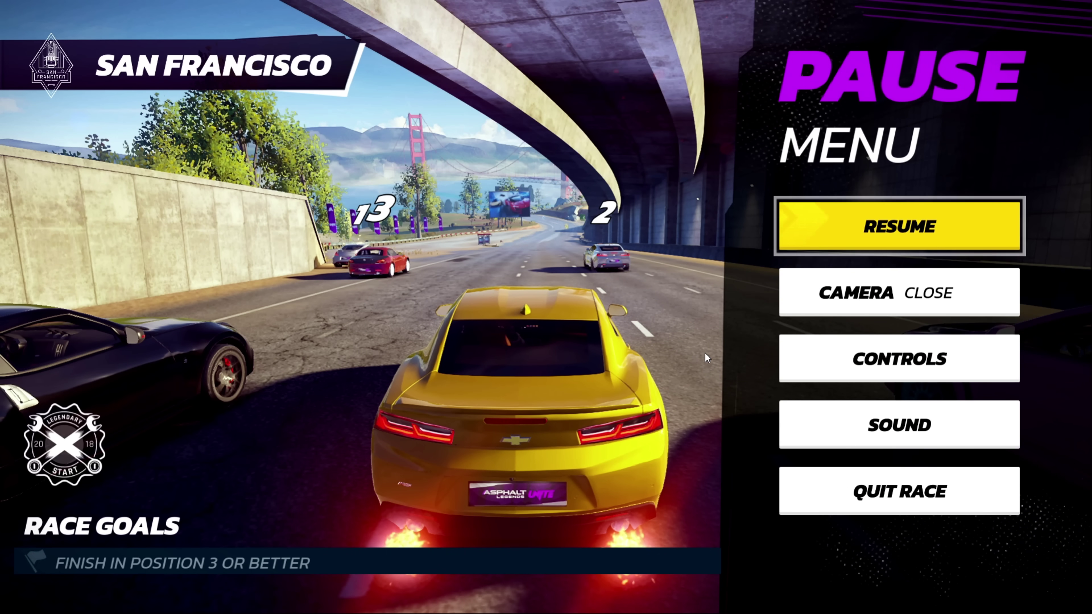
{"action": "key", "text": "F11"}
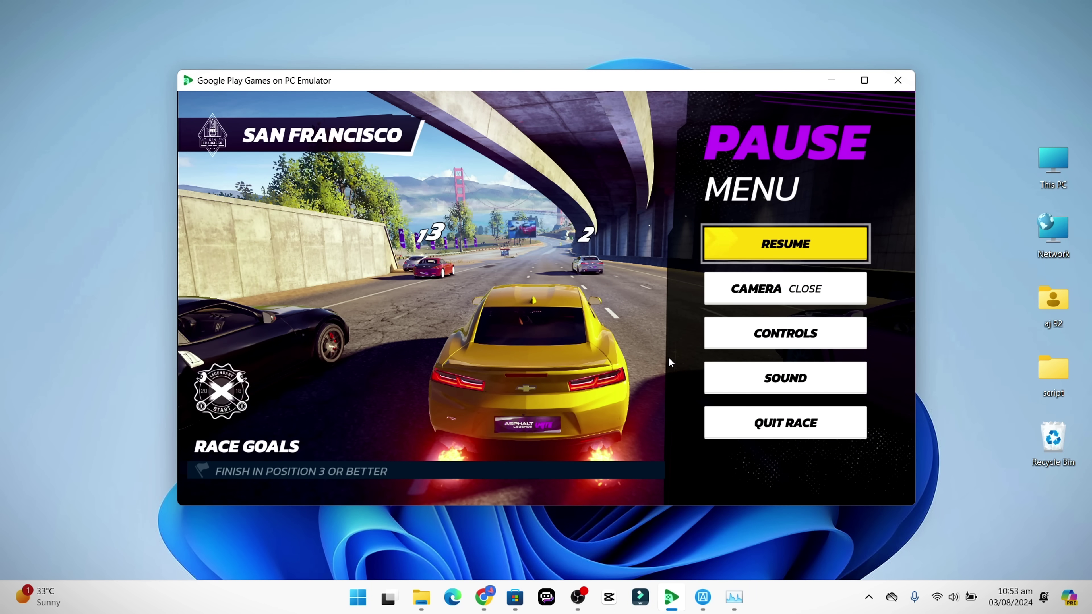
{"action": "key", "text": "ctrl+shift+Escape"}
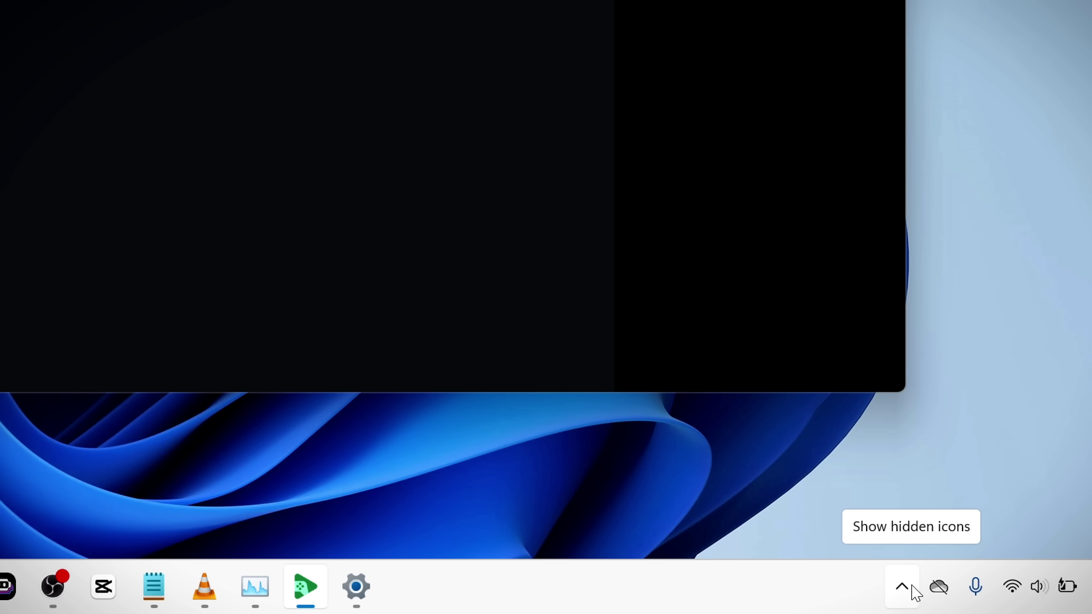
From the Play Games tray icon's Graphics Settings, set the maximum frame rate to 144.
{"action": "left_click", "coordinate": [938, 603]}
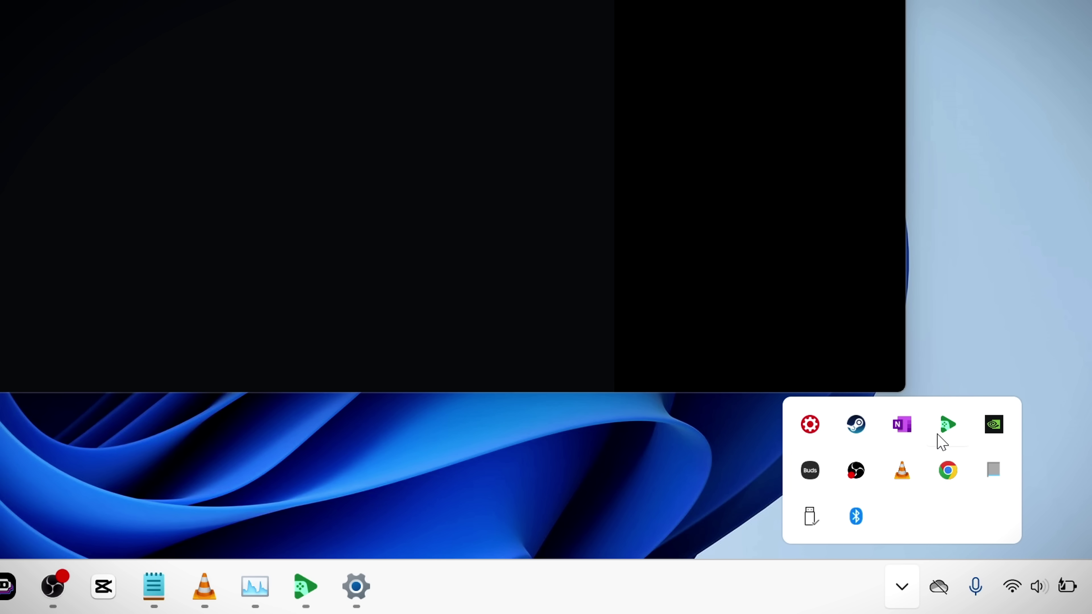
{"action": "right_click", "coordinate": [942, 434]}
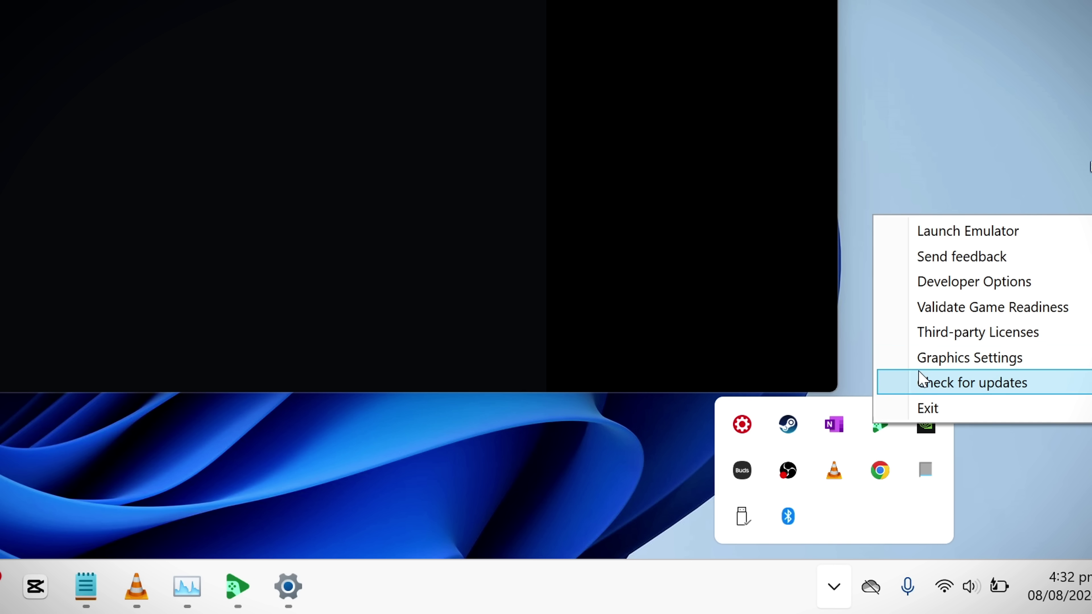
{"action": "mouse_move", "coordinate": [926, 366]}
{"action": "mouse_move", "coordinate": [751, 415]}
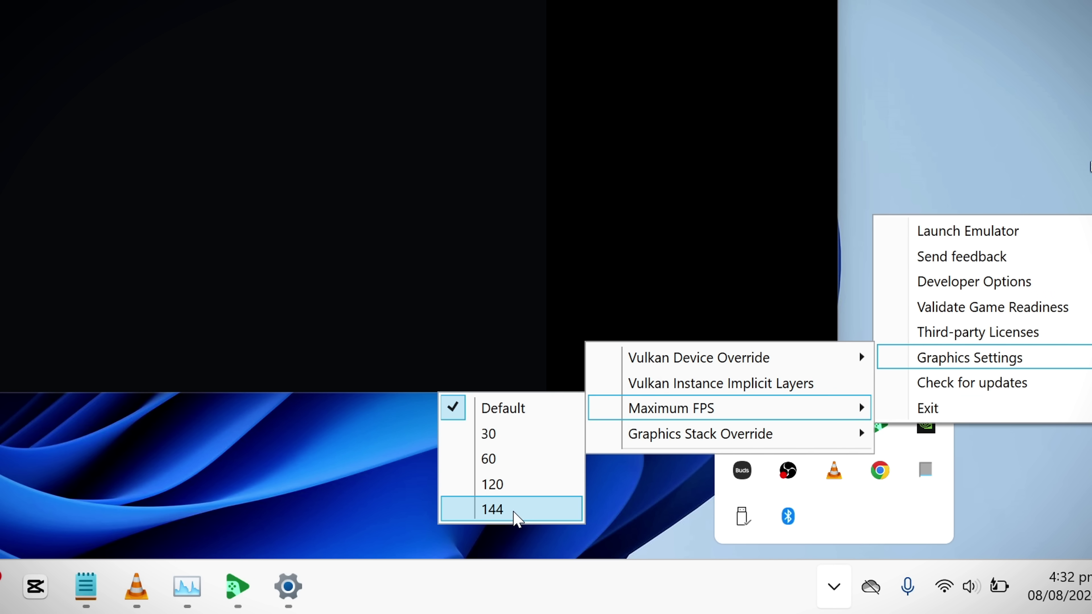
{"action": "left_click", "coordinate": [518, 519]}
Look through the tray menu's Developer Options, then exit the emulator.
{"action": "mouse_move", "coordinate": [797, 356]}
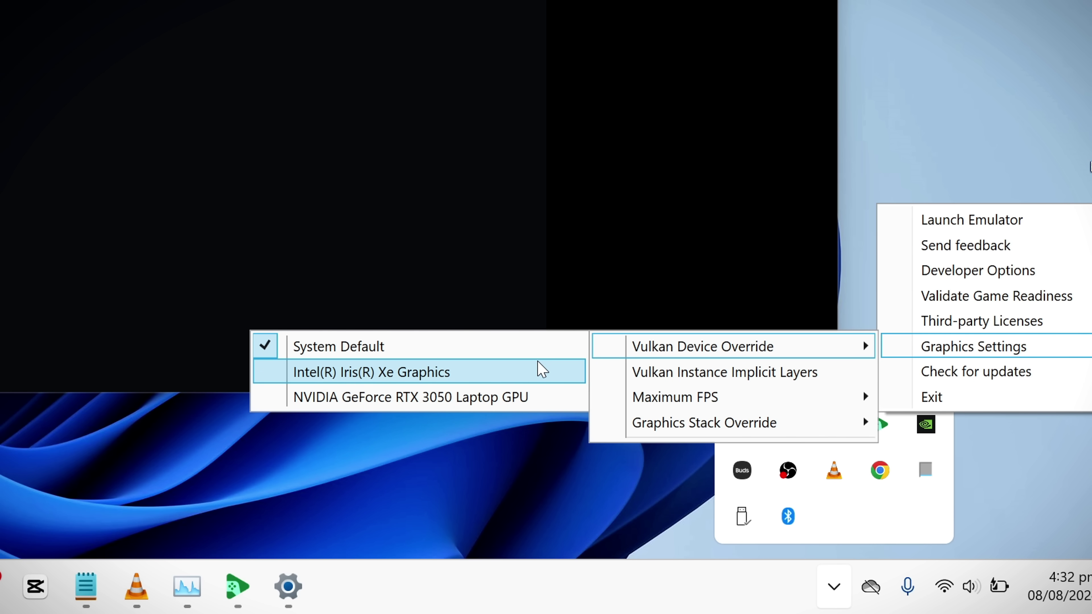
{"action": "mouse_move", "coordinate": [994, 280]}
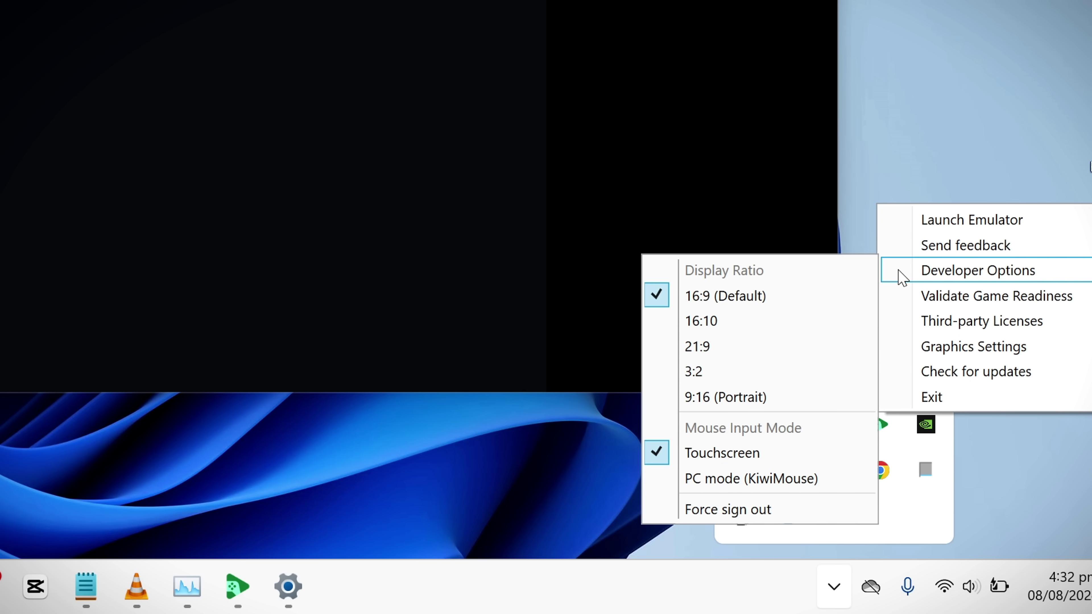
{"action": "left_click", "coordinate": [949, 399]}
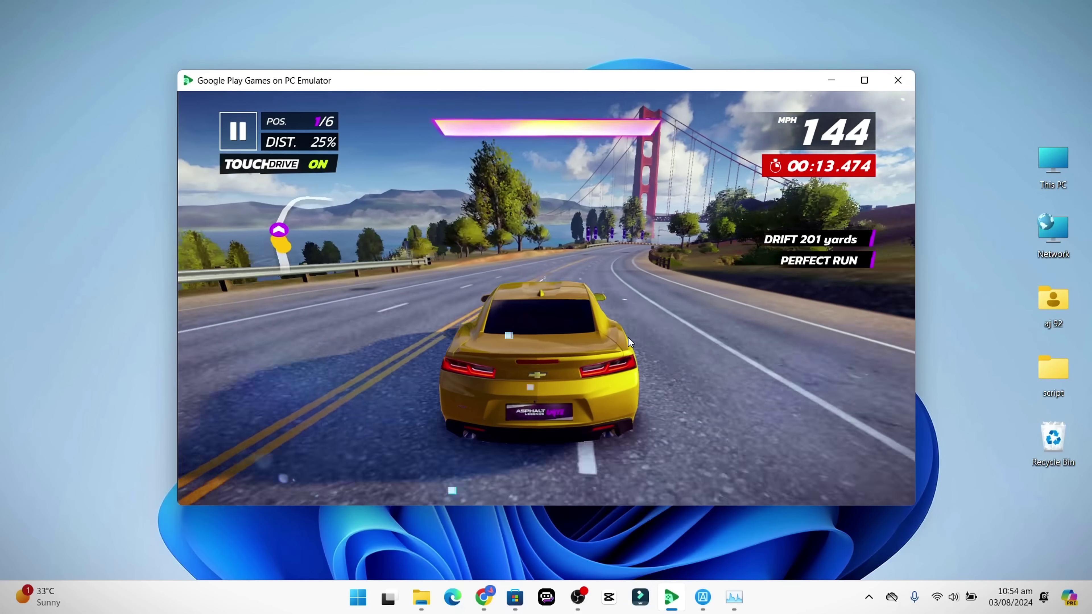
Put the Asphalt race back into full screen with F11 and continue racing.
{"action": "key", "text": "F11"}
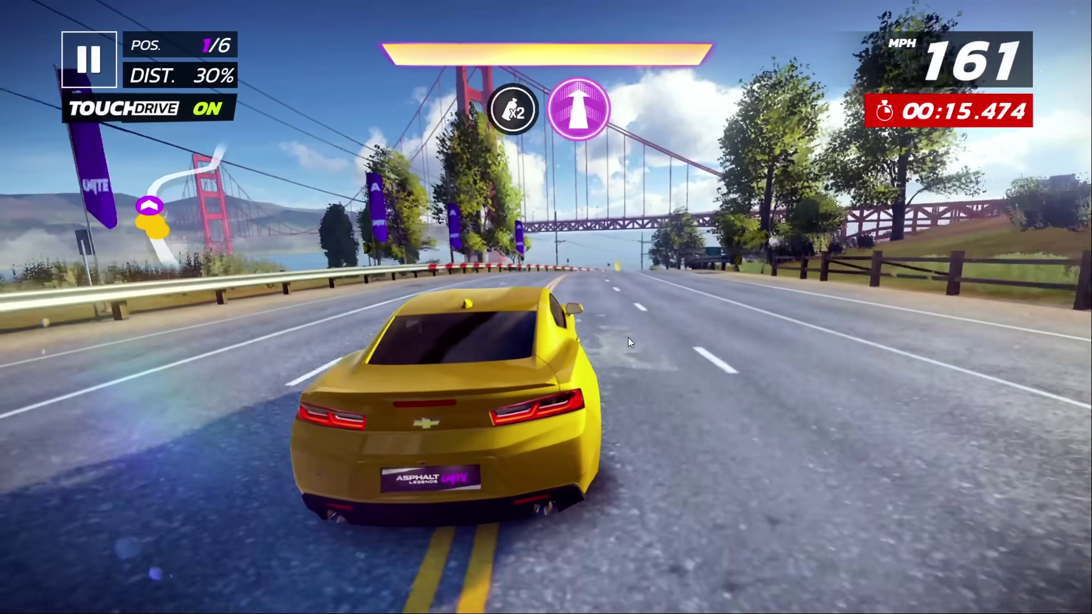